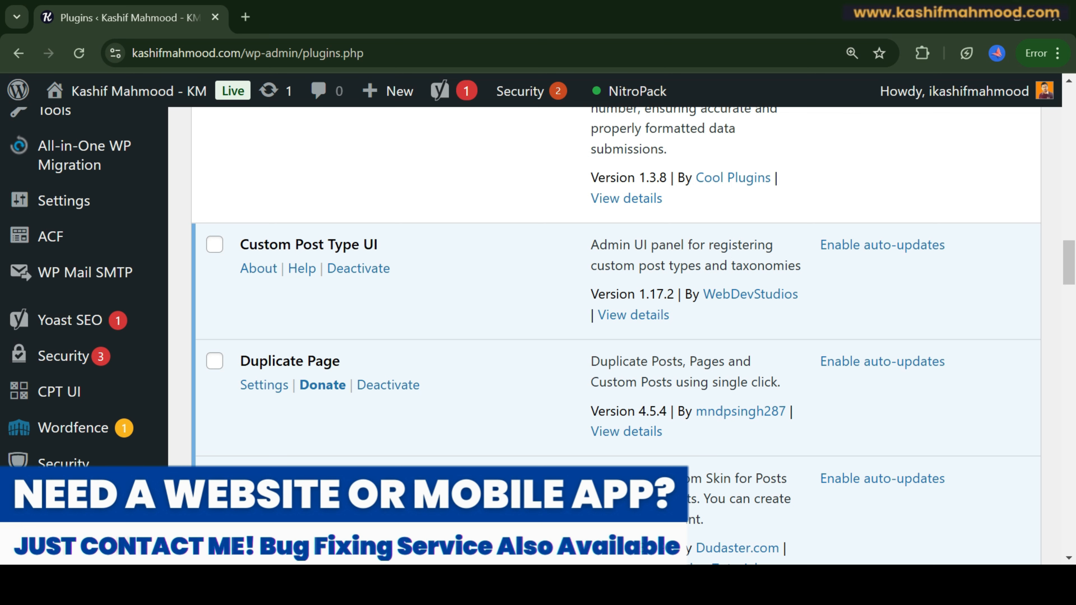
Open CPT UI's post type editor and load the portfolio items post type for editing
{"action": "scroll", "coordinate": [48, 356], "scroll_direction": "down", "scroll_amount": 1}
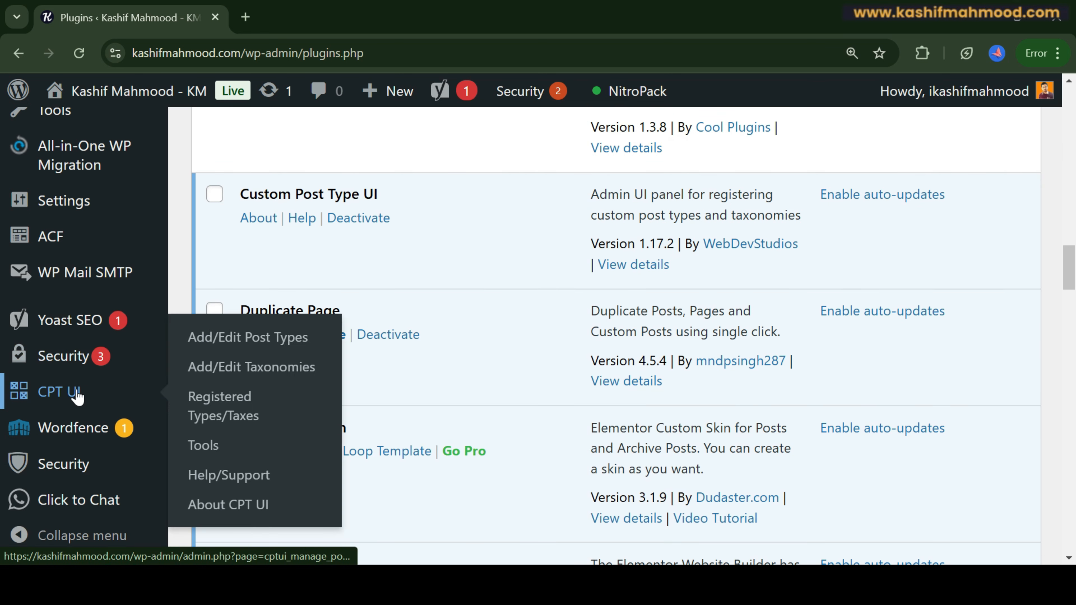
{"action": "left_click", "coordinate": [76, 394]}
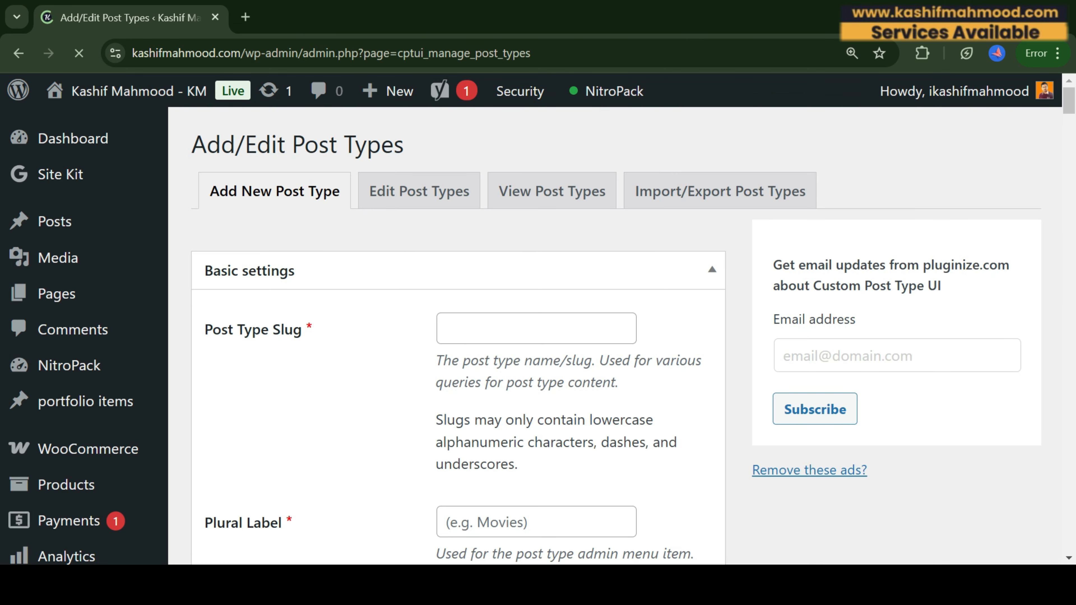
{"action": "scroll", "coordinate": [376, 386], "scroll_direction": "down", "scroll_amount": 1}
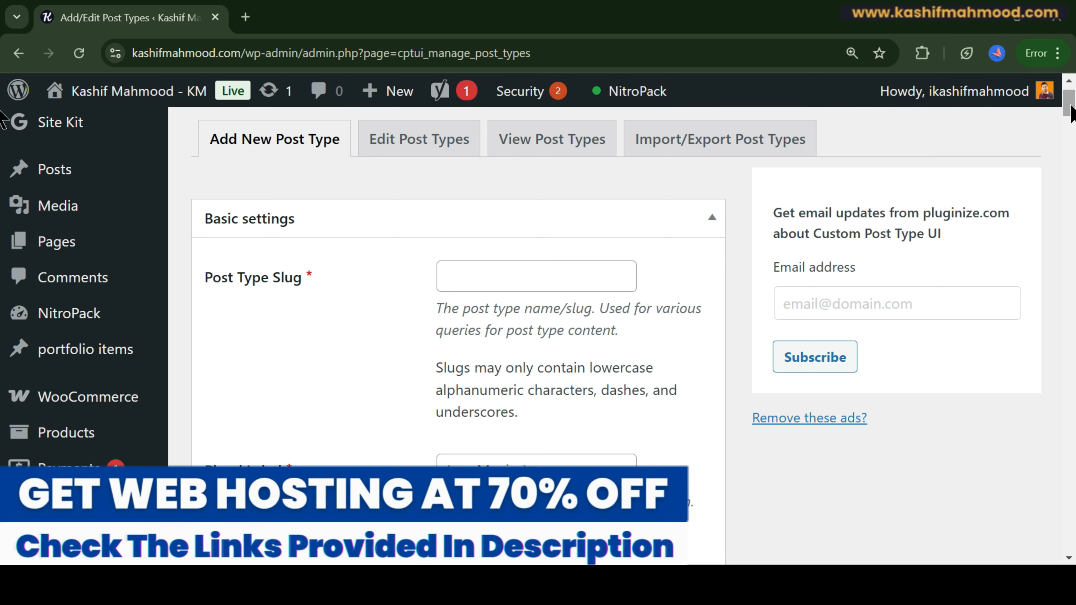
{"action": "left_click", "coordinate": [424, 145]}
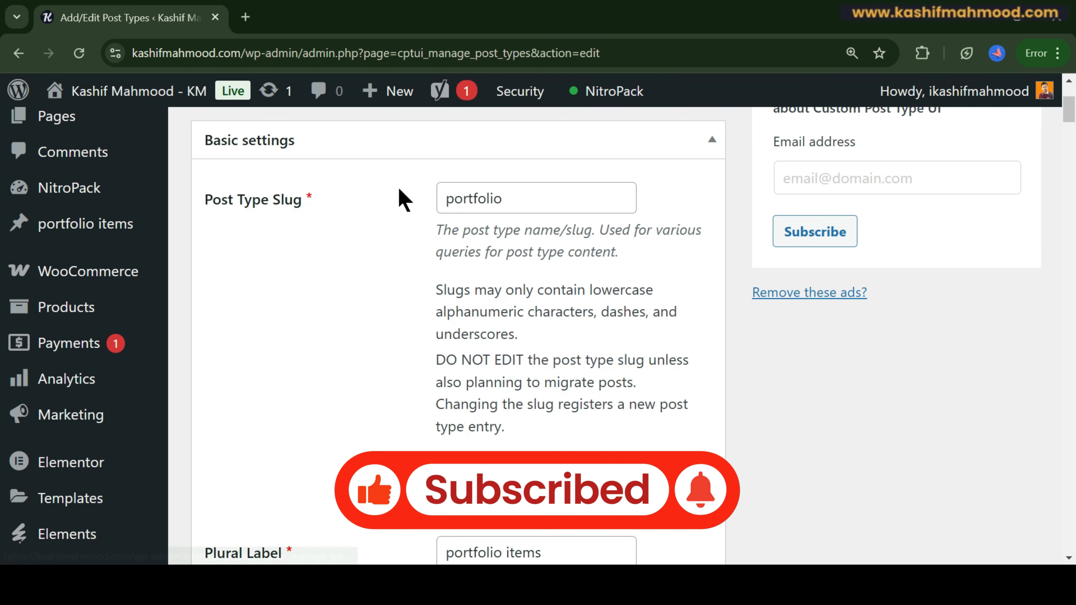
{"action": "scroll", "coordinate": [398, 209], "scroll_direction": "up", "scroll_amount": 2}
{"action": "left_click", "coordinate": [324, 134]}
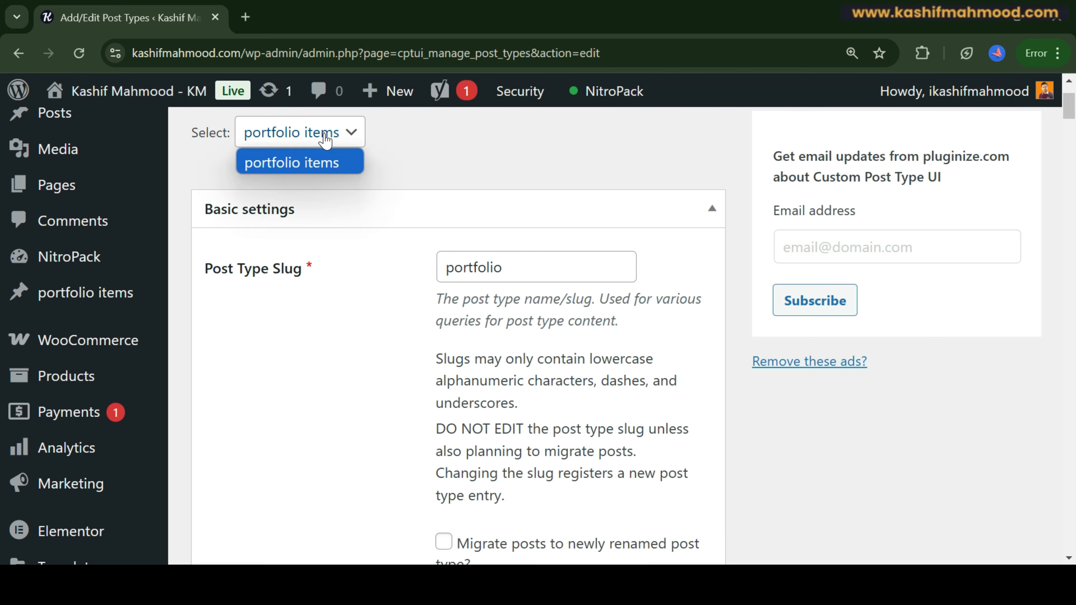
{"action": "left_click", "coordinate": [324, 134]}
{"action": "left_click", "coordinate": [464, 169]}
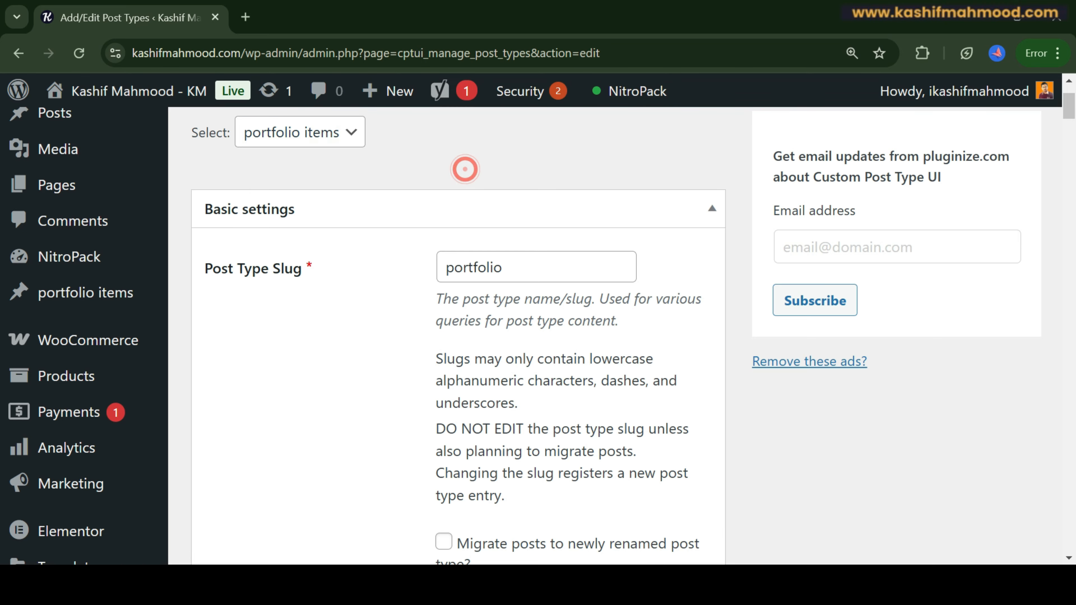
Examine the portfolio post type's settings down to its supported taxonomies
{"action": "scroll", "coordinate": [499, 178], "scroll_direction": "down", "scroll_amount": 8}
{"action": "scroll", "coordinate": [668, 293], "scroll_direction": "down", "scroll_amount": 20}
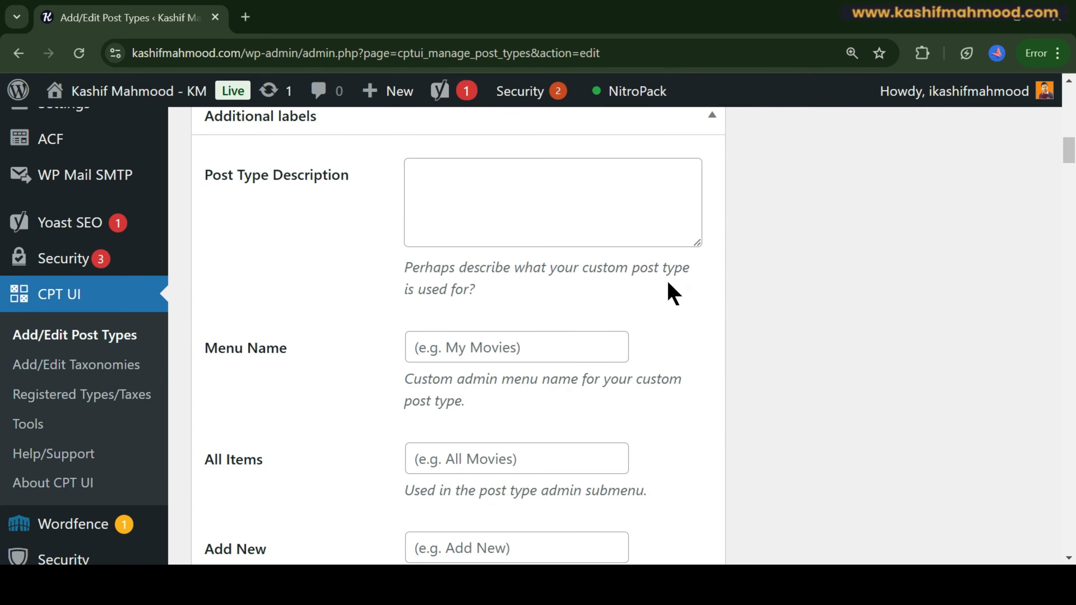
{"action": "scroll", "coordinate": [668, 293], "scroll_direction": "down", "scroll_amount": 20}
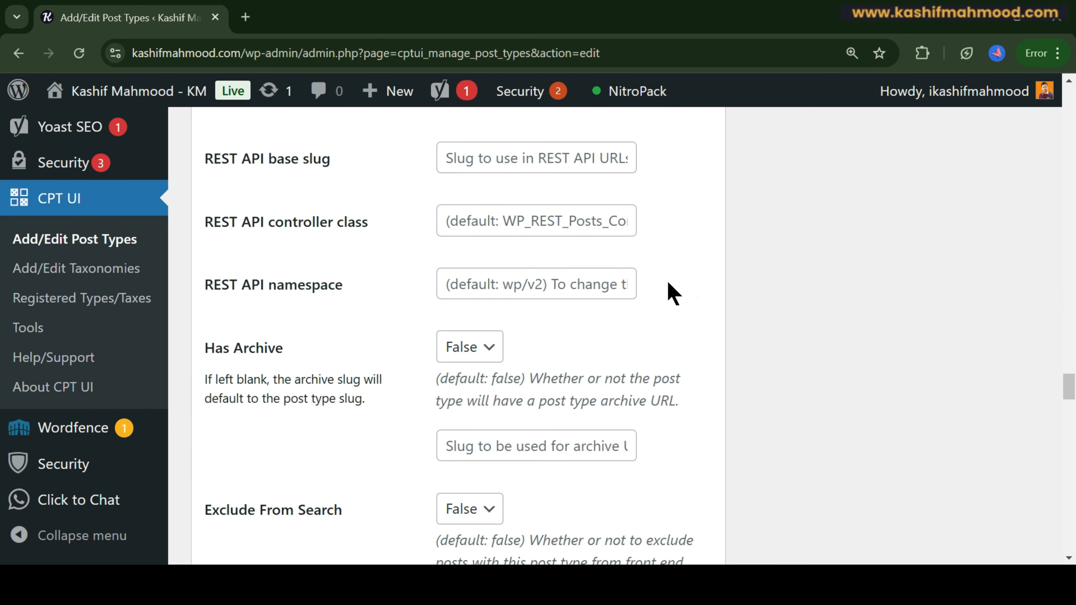
{"action": "left_click", "coordinate": [457, 336]}
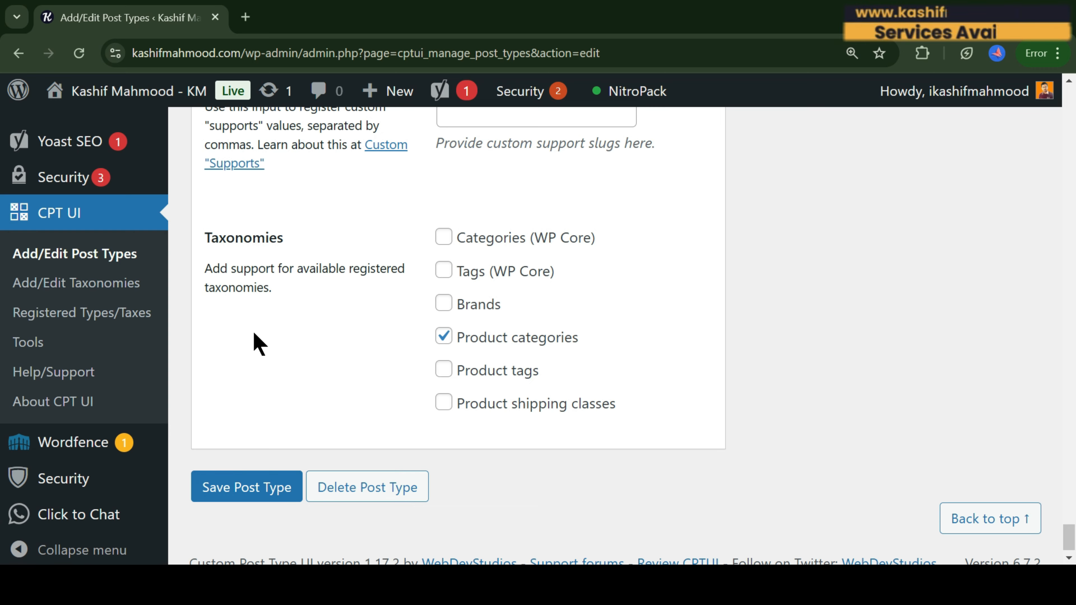
Open the Categories page of portfolio items in a new browser tab and review the listed categories
{"action": "scroll", "coordinate": [38, 375], "scroll_direction": "up", "scroll_amount": 10}
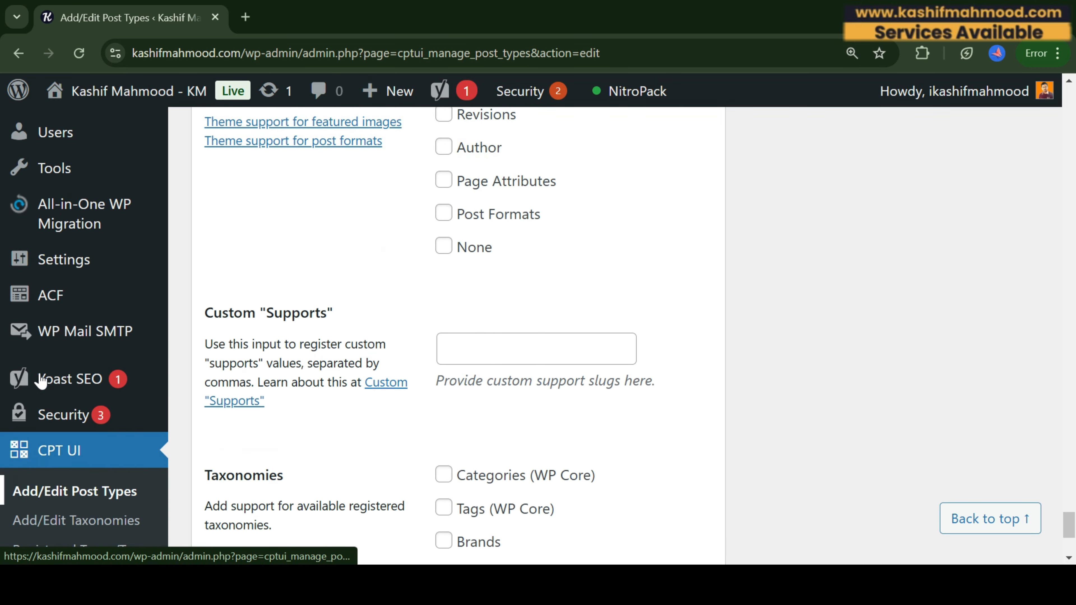
{"action": "scroll", "coordinate": [40, 379], "scroll_direction": "up", "scroll_amount": 8}
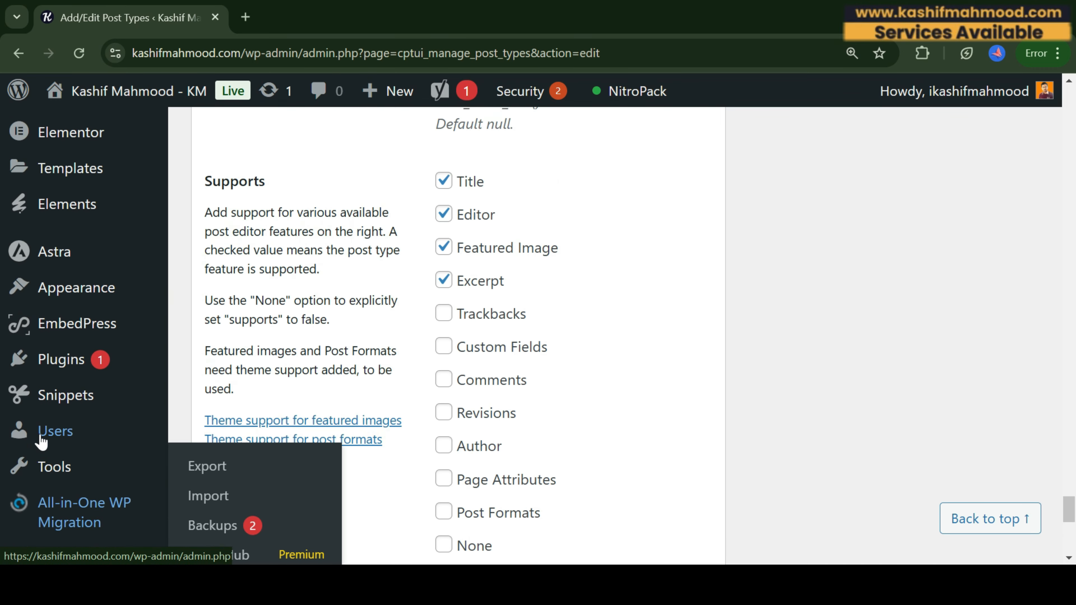
{"action": "scroll", "coordinate": [41, 441], "scroll_direction": "up", "scroll_amount": 2}
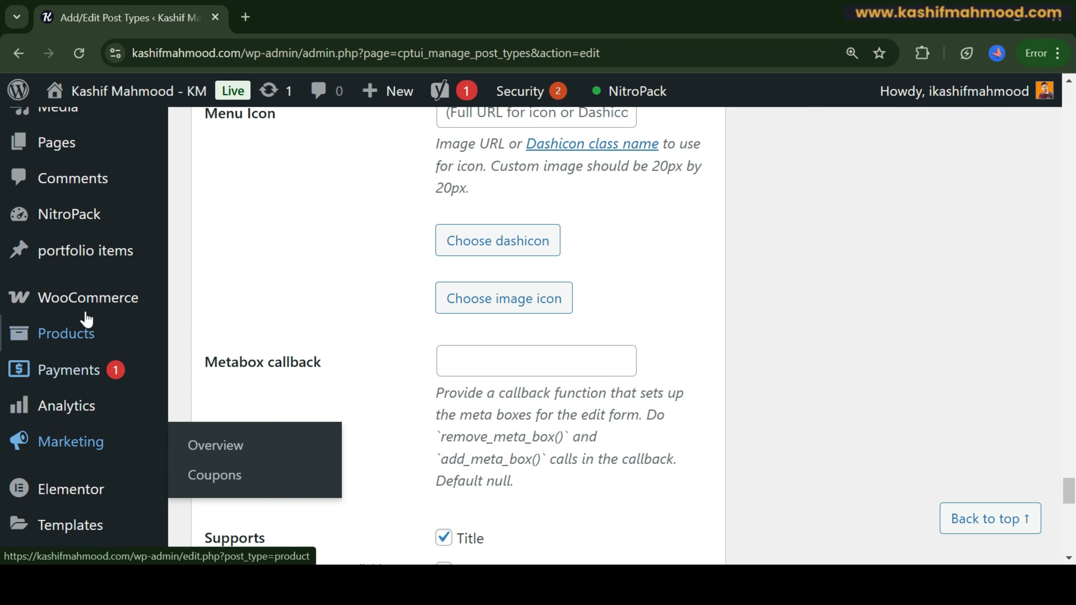
{"action": "mouse_move", "coordinate": [118, 259]}
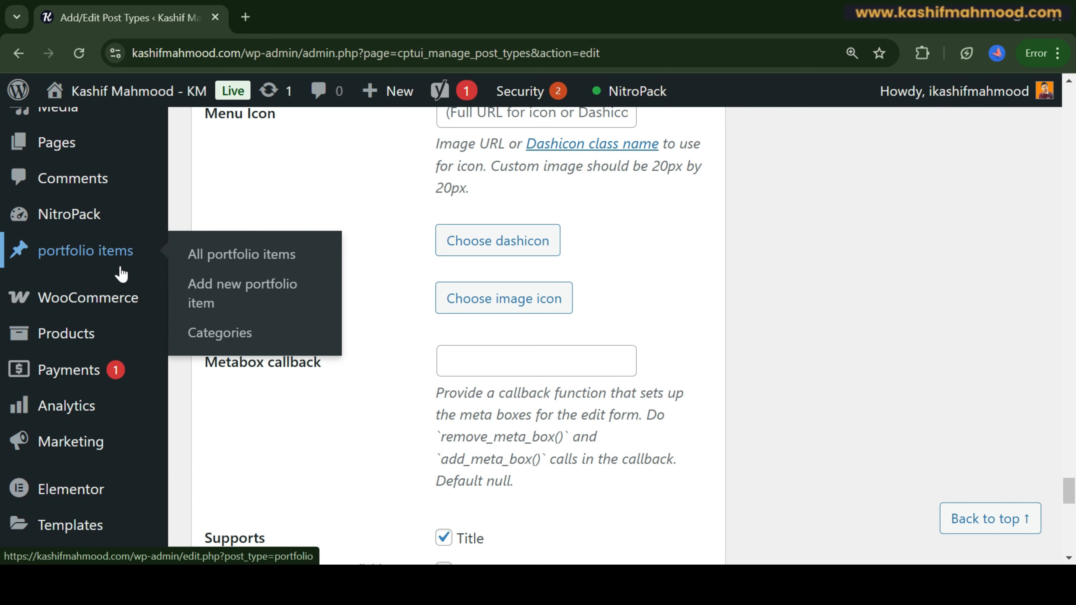
{"action": "right_click", "coordinate": [234, 339]}
{"action": "left_click", "coordinate": [360, 103]}
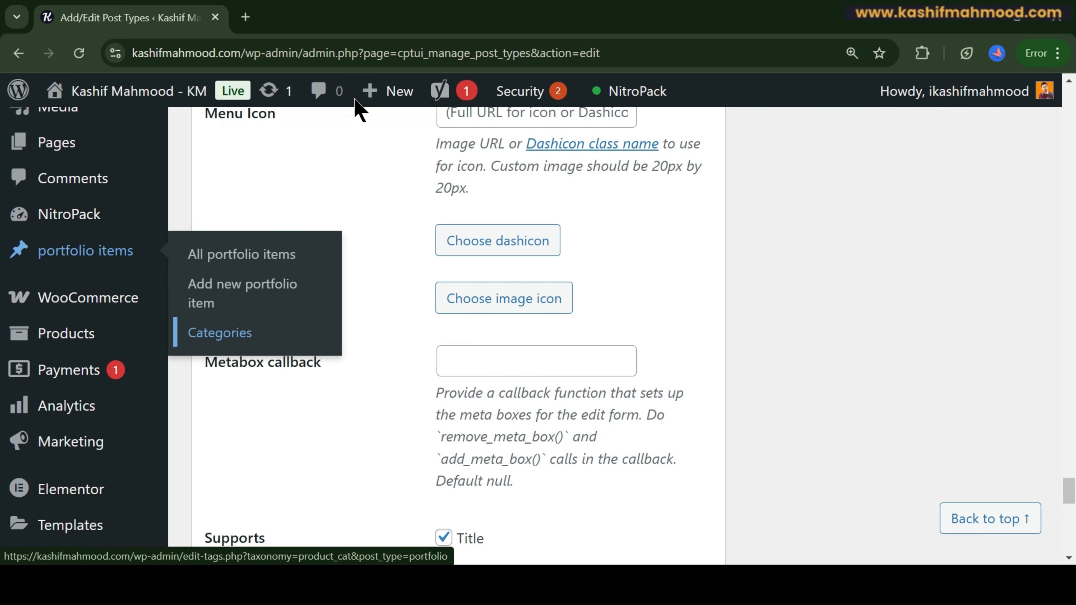
{"action": "left_click", "coordinate": [314, 18]}
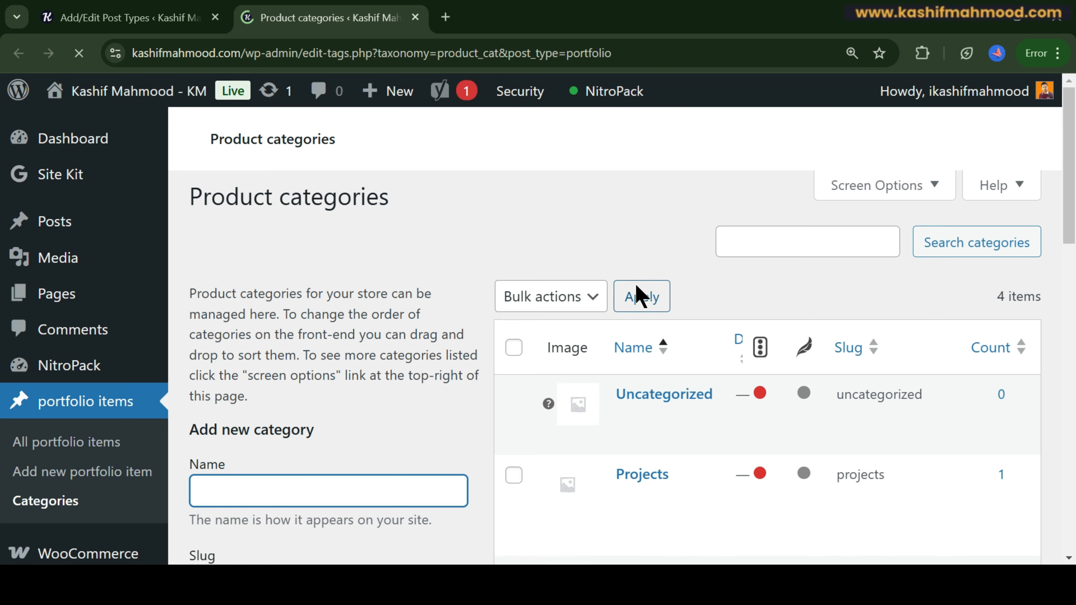
{"action": "scroll", "coordinate": [636, 289], "scroll_direction": "down", "scroll_amount": 5}
{"action": "scroll", "coordinate": [636, 293], "scroll_direction": "up", "scroll_amount": 2}
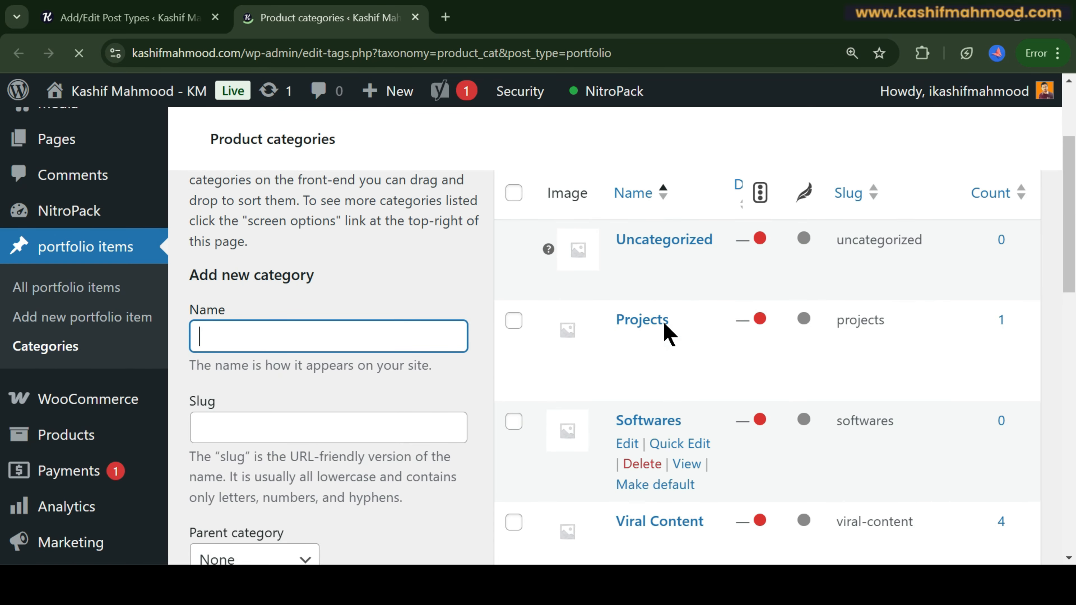
{"action": "mouse_move", "coordinate": [40, 434]}
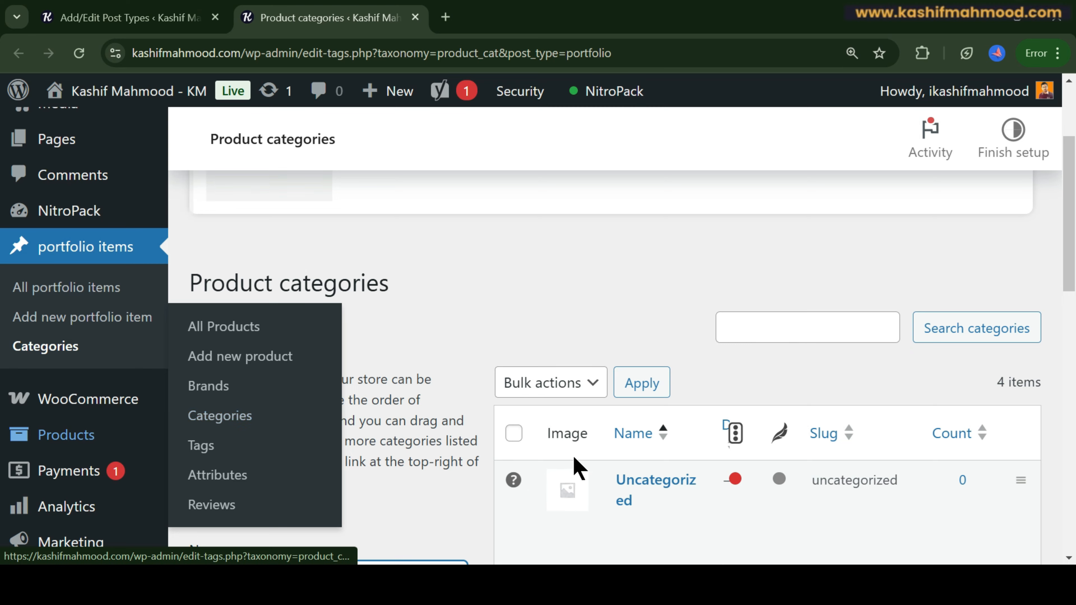
{"action": "scroll", "coordinate": [576, 463], "scroll_direction": "down", "scroll_amount": 6}
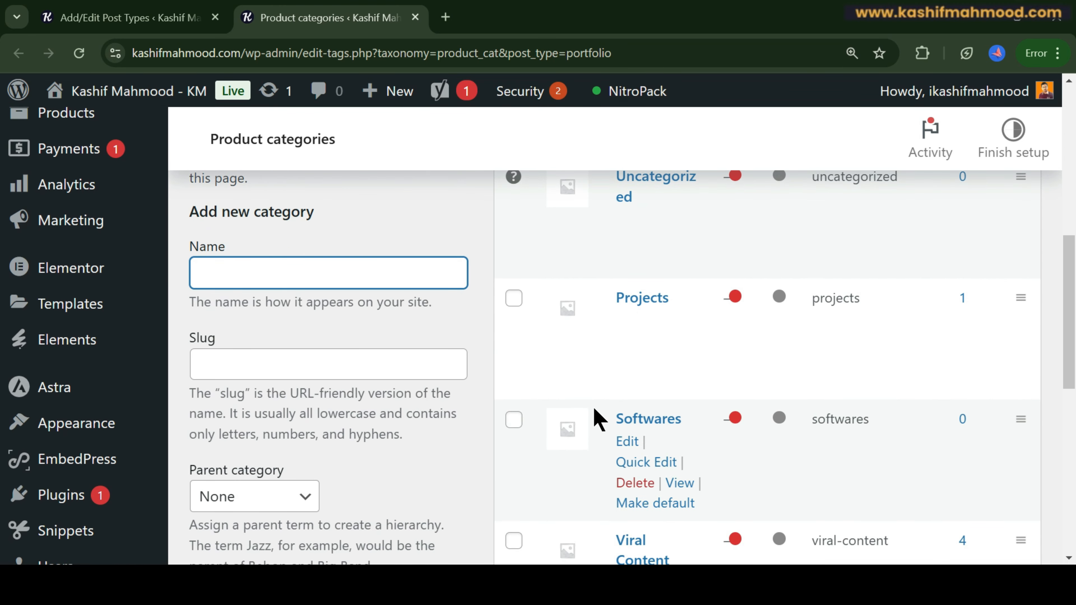
Back in the post type editor, try enabling Categories (WP Core) alongside Product categories under the portfolio's taxonomies
{"action": "left_click", "coordinate": [153, 17]}
{"action": "scroll", "coordinate": [617, 344], "scroll_direction": "down", "scroll_amount": 15}
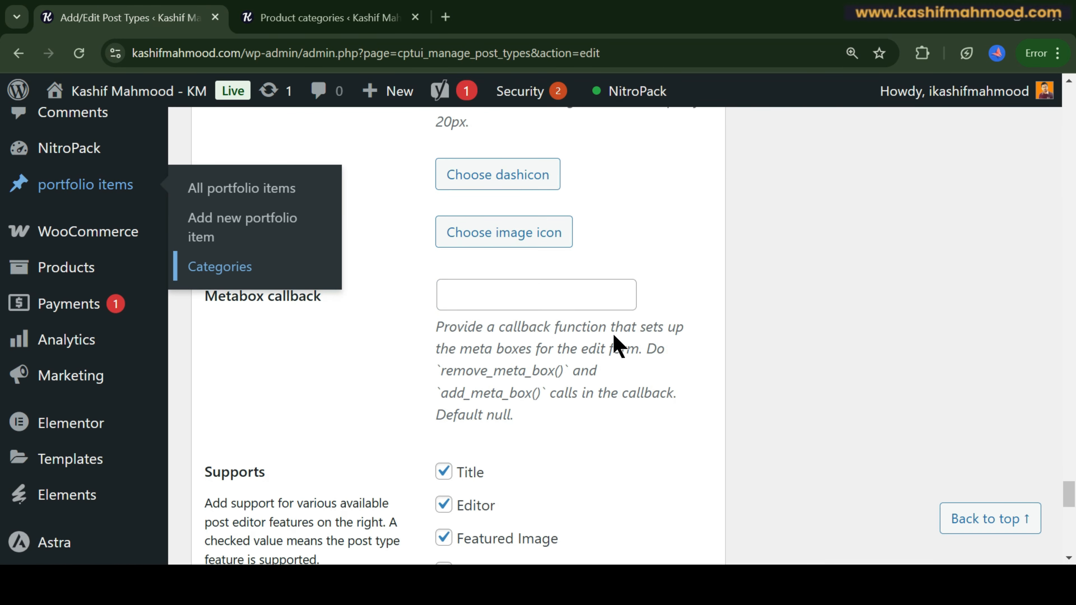
{"action": "scroll", "coordinate": [613, 346], "scroll_direction": "down", "scroll_amount": 3}
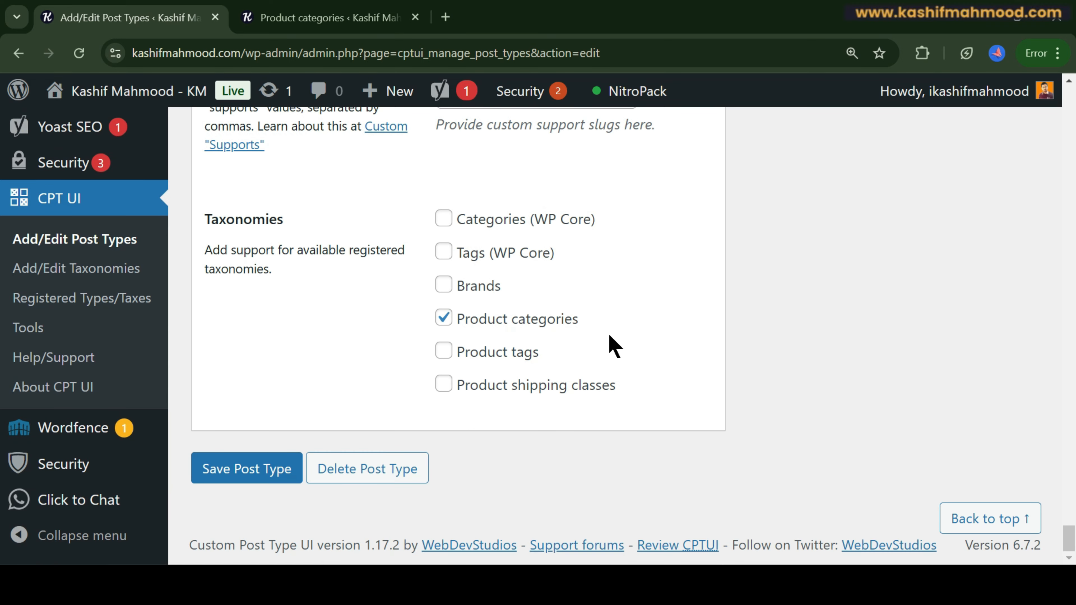
{"action": "left_click", "coordinate": [445, 316]}
{"action": "left_click", "coordinate": [443, 219]}
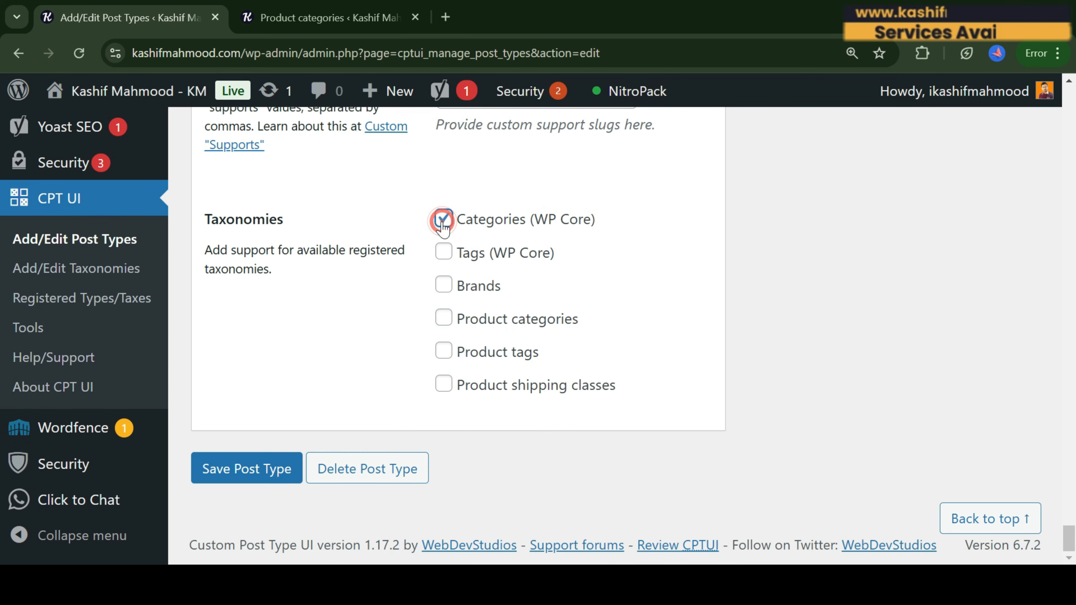
{"action": "left_click", "coordinate": [450, 314]}
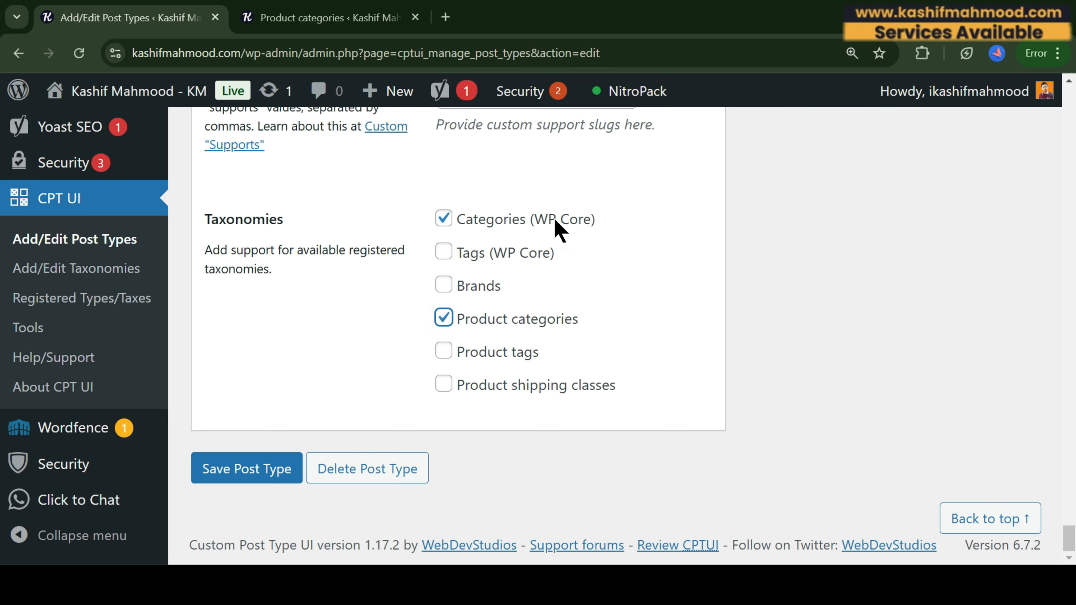
Open CPT UI's Add/Edit Taxonomies page and set the new taxonomy's slug to portfolio_categories
{"action": "scroll", "coordinate": [276, 222], "scroll_direction": "up", "scroll_amount": 10}
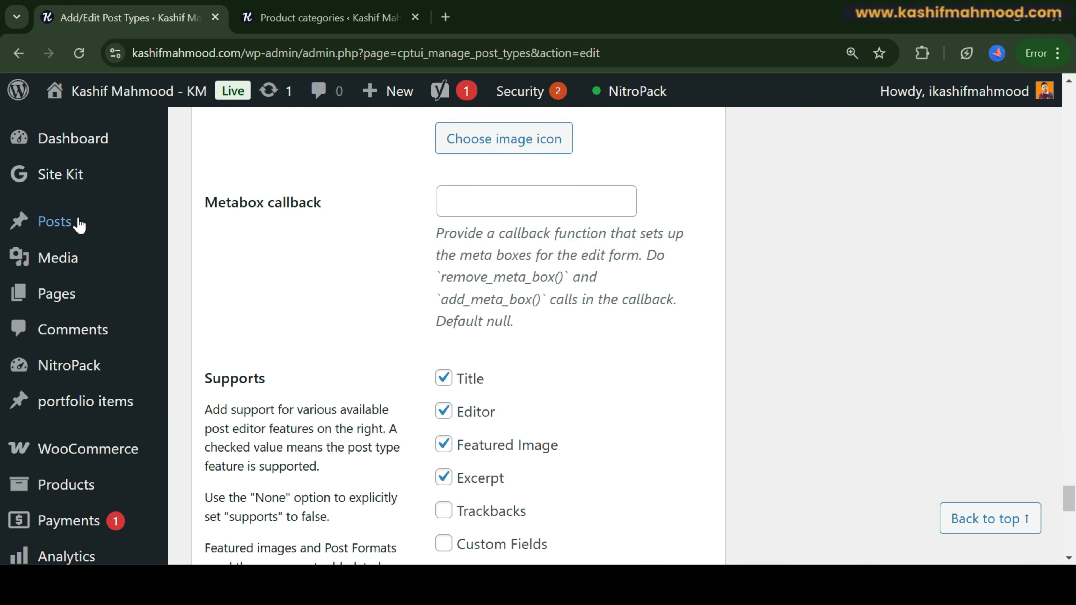
{"action": "scroll", "coordinate": [78, 224], "scroll_direction": "up", "scroll_amount": 8}
{"action": "mouse_move", "coordinate": [77, 224]}
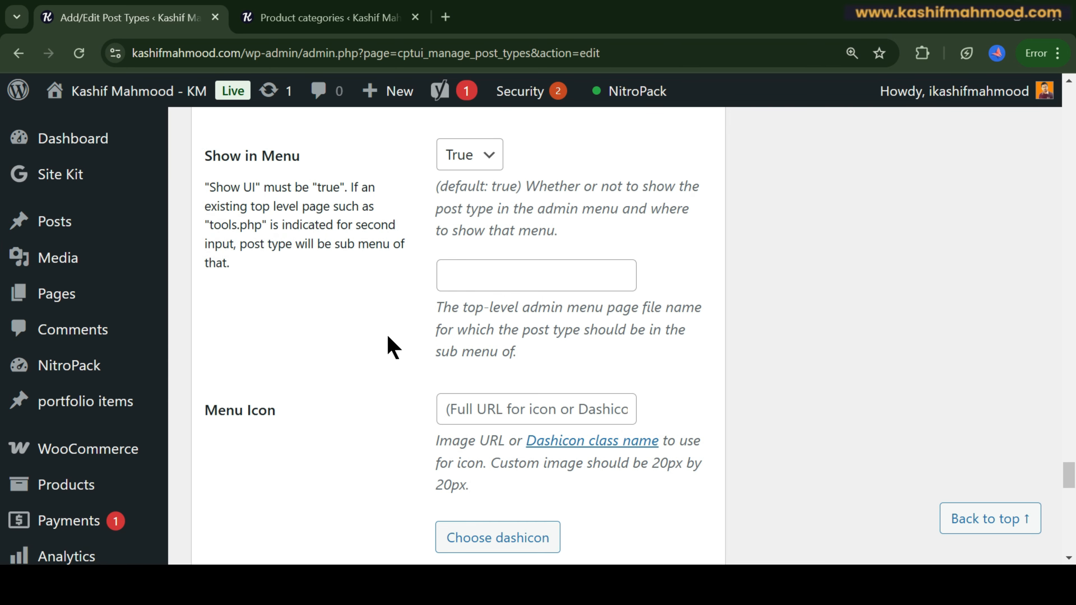
{"action": "scroll", "coordinate": [386, 335], "scroll_direction": "up", "scroll_amount": 15}
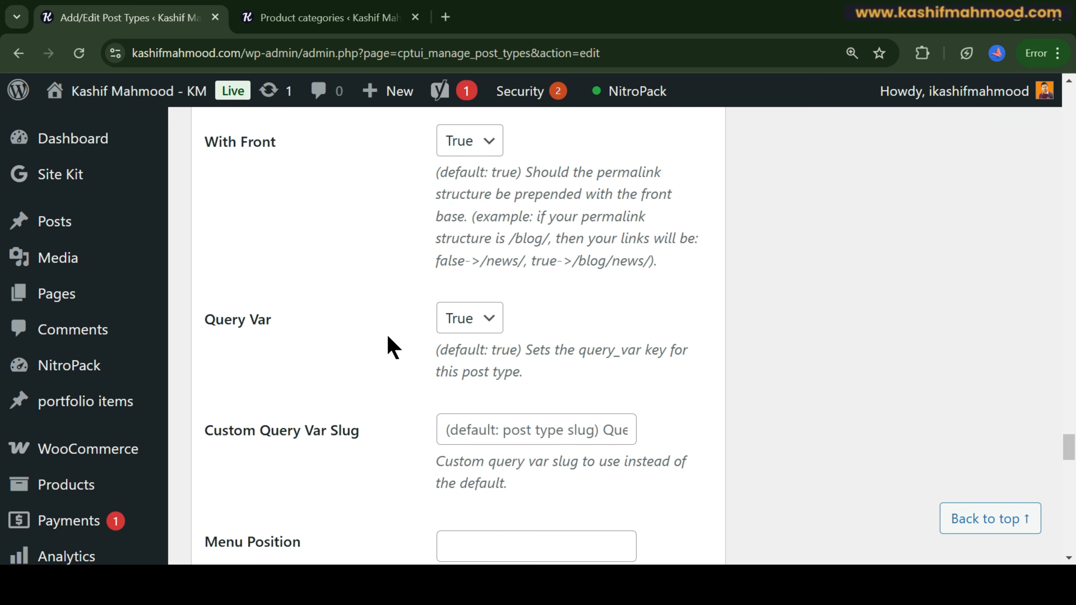
{"action": "scroll", "coordinate": [388, 337], "scroll_direction": "up", "scroll_amount": 15}
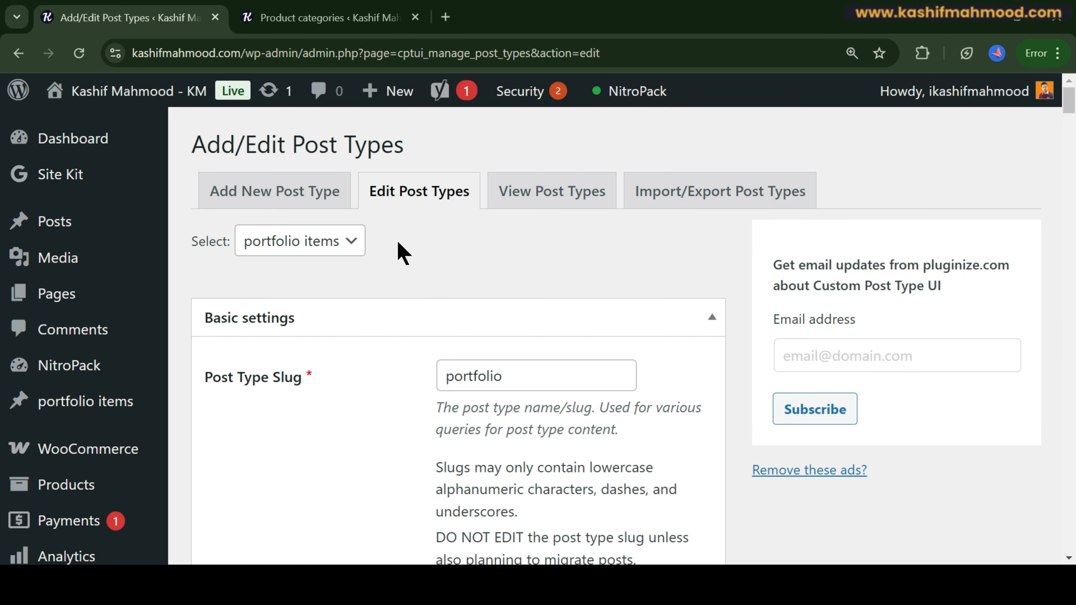
{"action": "scroll", "coordinate": [81, 331], "scroll_direction": "down", "scroll_amount": 12}
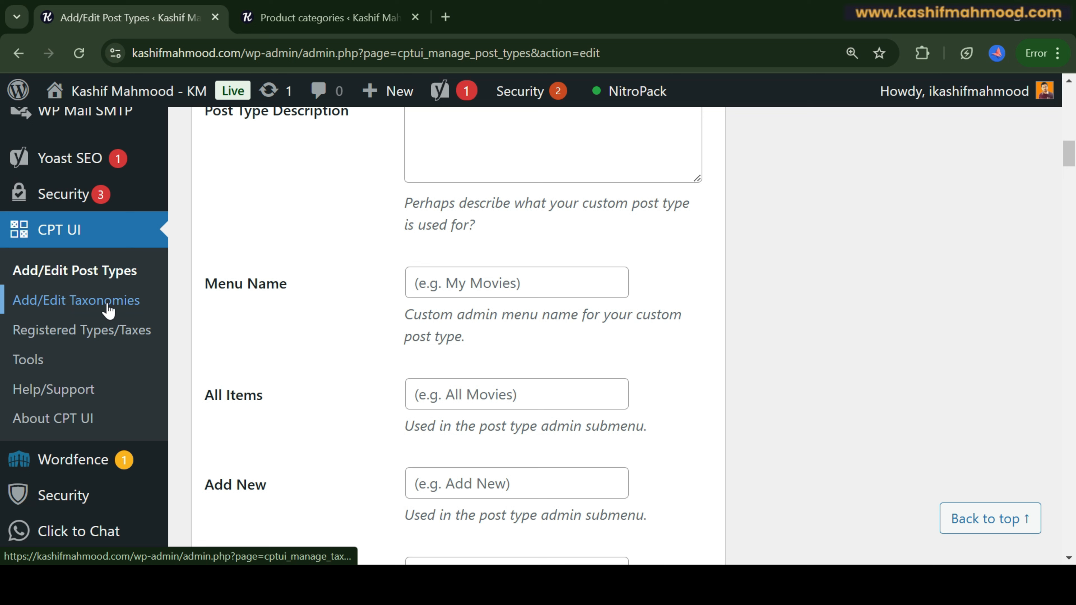
{"action": "left_click", "coordinate": [108, 310]}
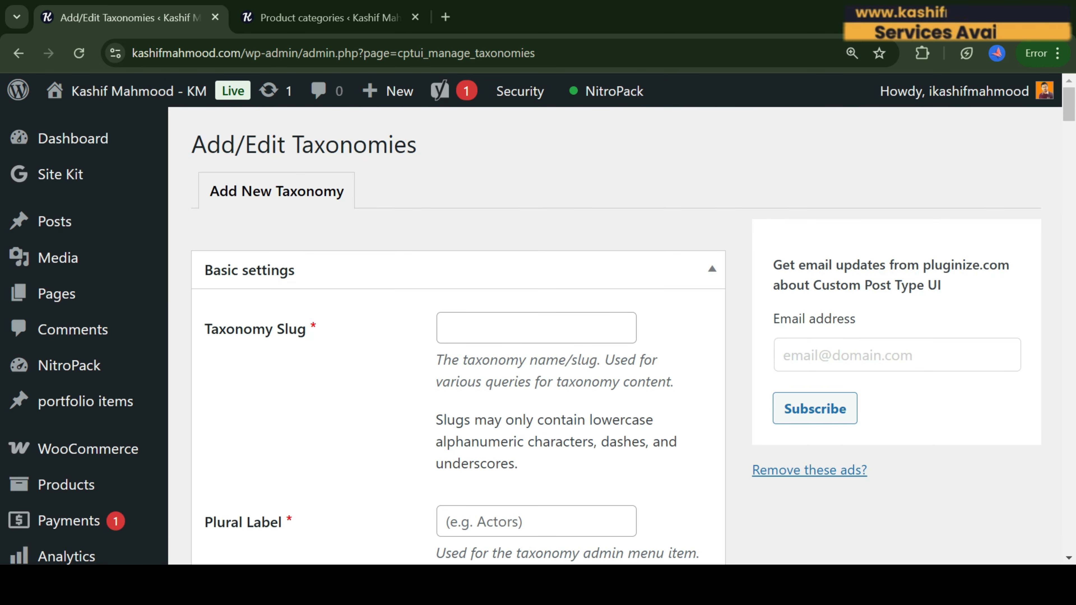
{"action": "left_click", "coordinate": [469, 333]}
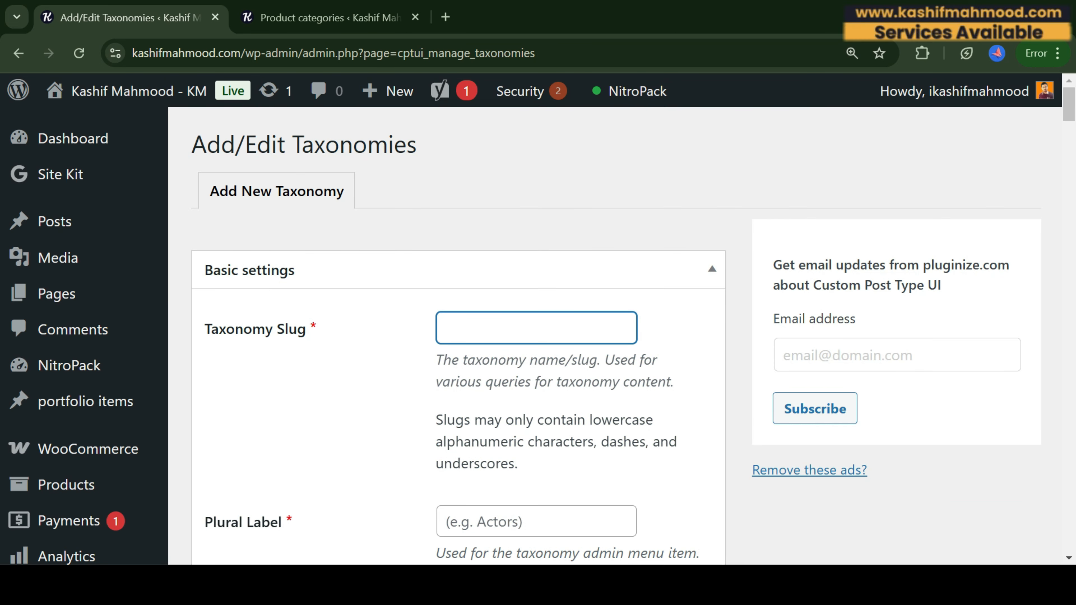
{"action": "type", "text": "portfolio_categories"}
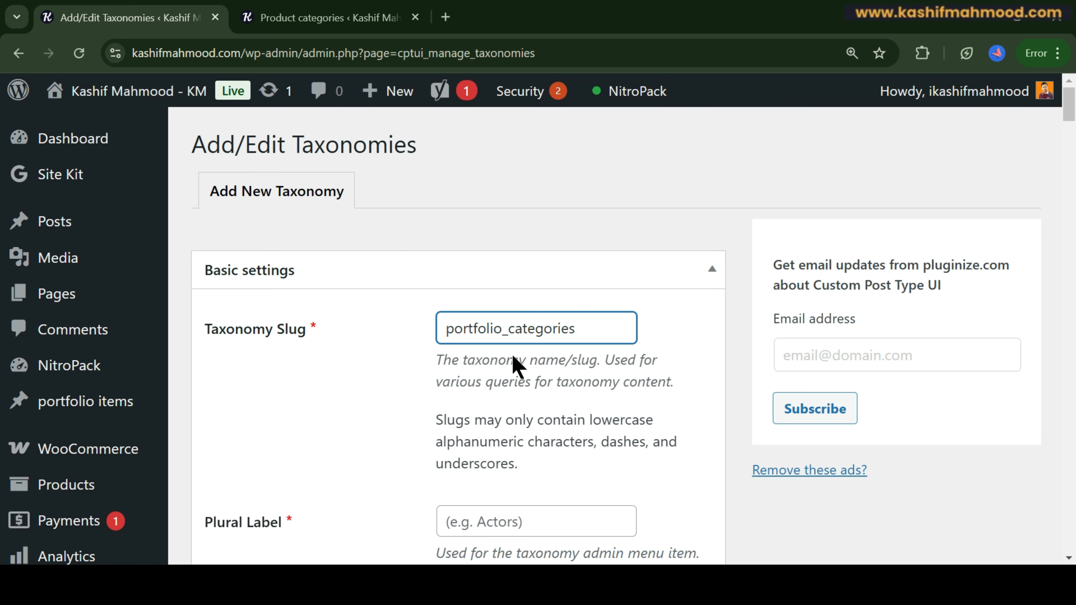
Copy the taxonomy slug into both labels, setting Plural Label to portfolio_categories and Singular Label to portfolio_categorie
{"action": "scroll", "coordinate": [514, 358], "scroll_direction": "down", "scroll_amount": 6}
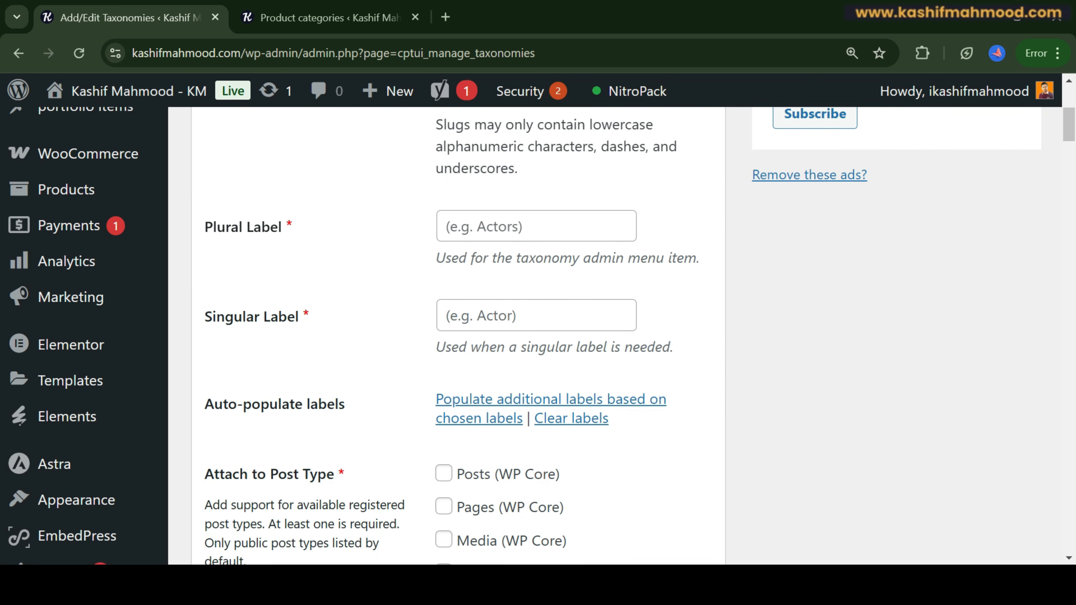
{"action": "scroll", "coordinate": [536, 239], "scroll_direction": "up", "scroll_amount": 5}
{"action": "double_click", "coordinate": [552, 259]}
{"action": "key", "text": "ctrl+c"}
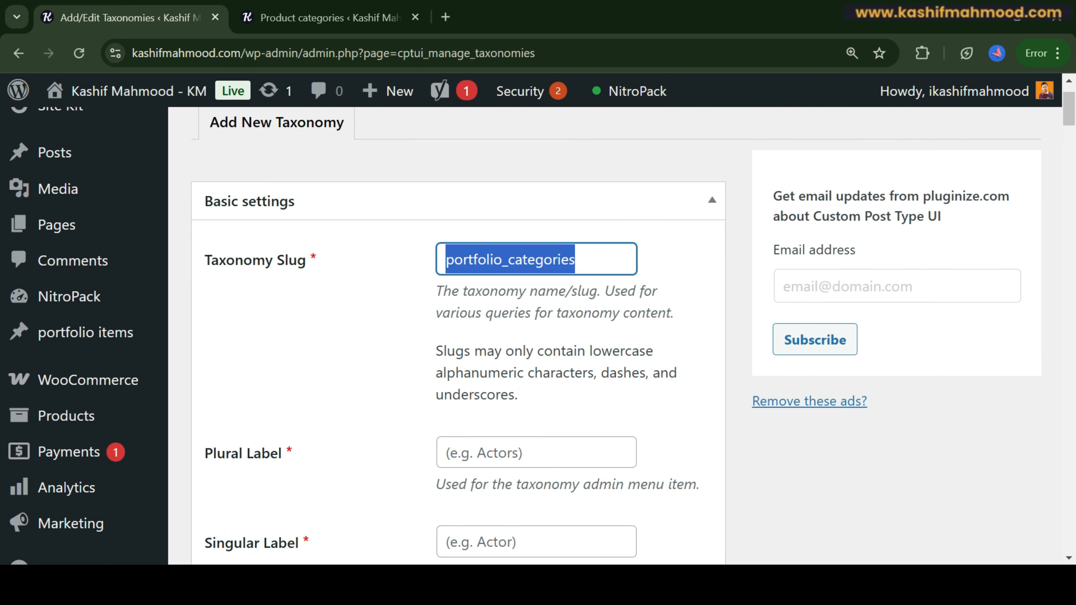
{"action": "scroll", "coordinate": [554, 263], "scroll_direction": "down", "scroll_amount": 3}
{"action": "key", "text": "Tab"}
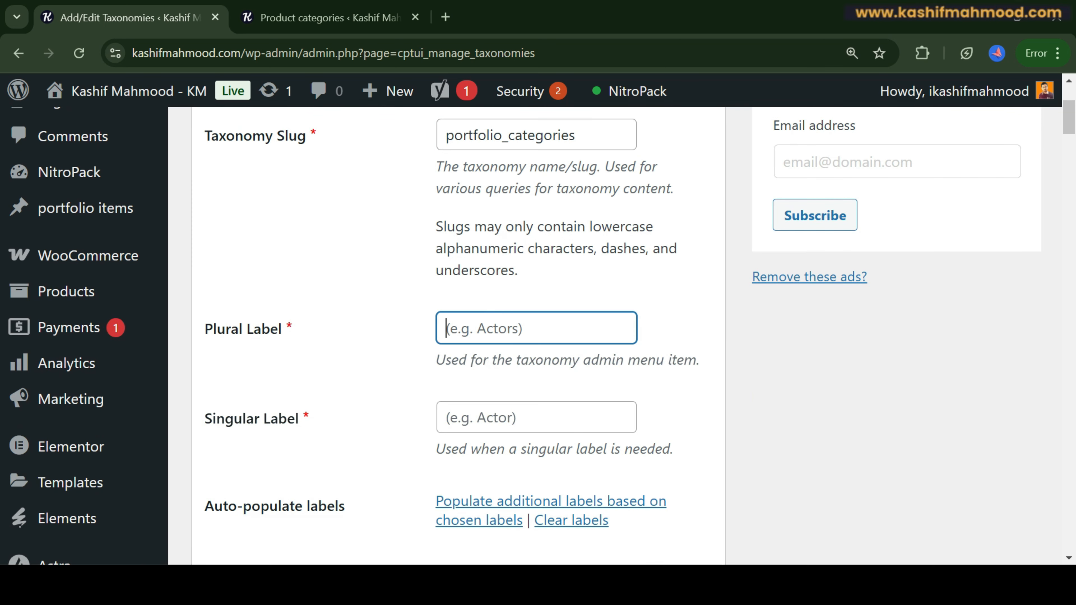
{"action": "key", "text": "ctrl+v"}
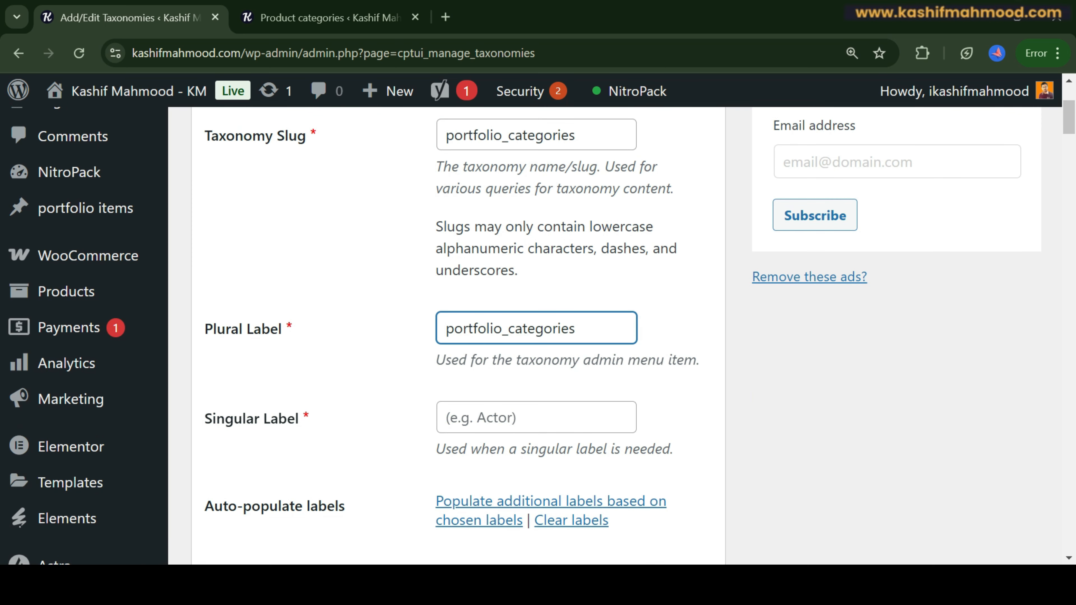
{"action": "left_click", "coordinate": [522, 405]}
{"action": "key", "text": "ctrl+v"}
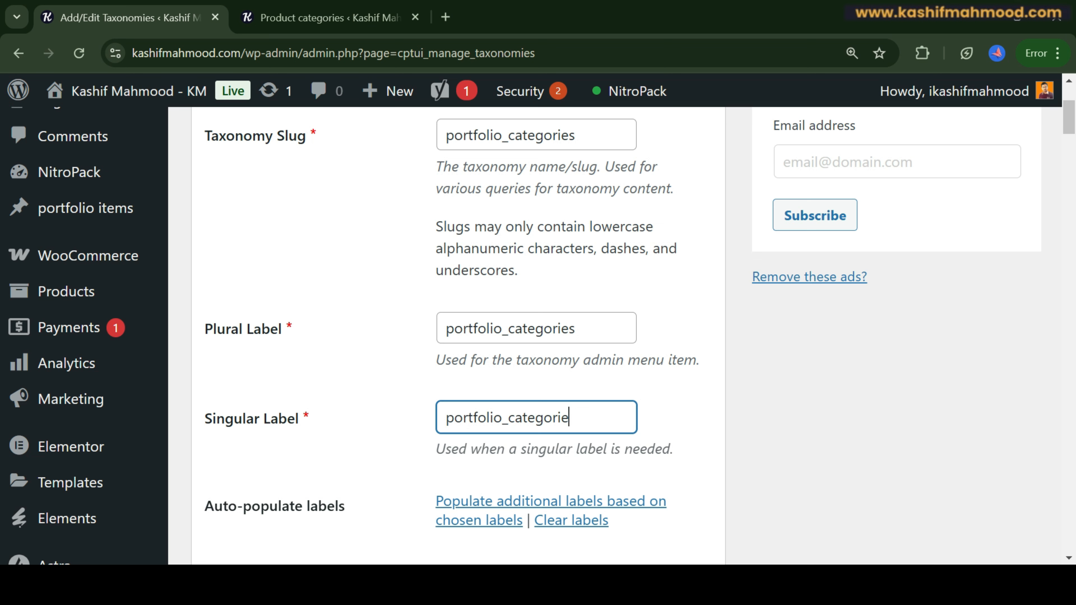
Replace the underscore with a space in both labels so they read portfolio categories and portfolio categorie
{"action": "left_click", "coordinate": [508, 418]}
{"action": "key", "text": "BackSpace"}
{"action": "left_click", "coordinate": [510, 335]}
{"action": "key", "text": "BackSpace"}
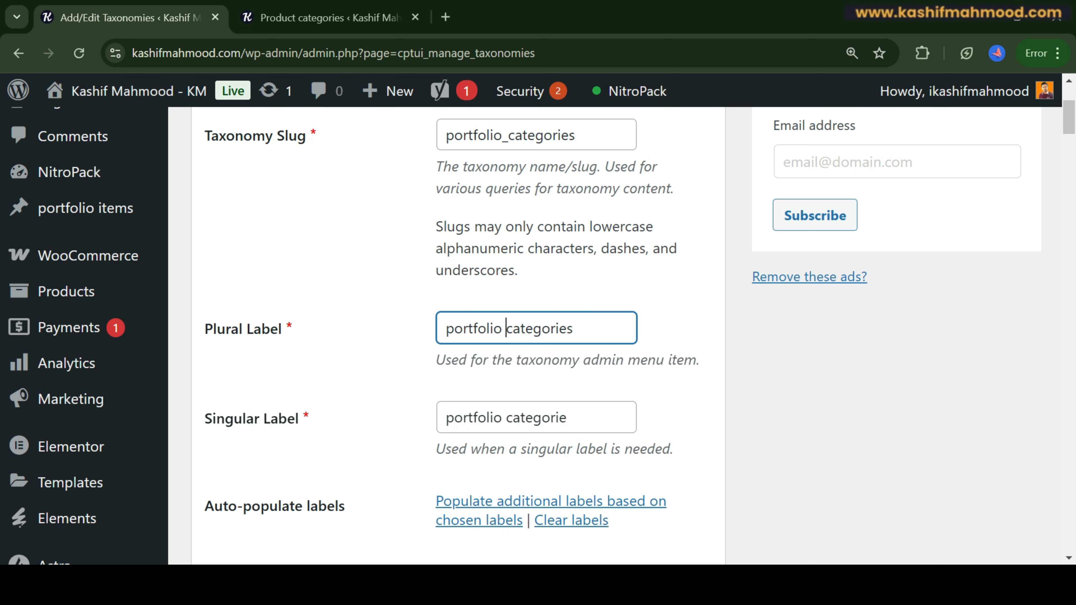
Attach the new taxonomy to the portfolio items post type and add the taxonomy
{"action": "scroll", "coordinate": [510, 334], "scroll_direction": "down", "scroll_amount": 2}
{"action": "scroll", "coordinate": [511, 351], "scroll_direction": "down", "scroll_amount": 4}
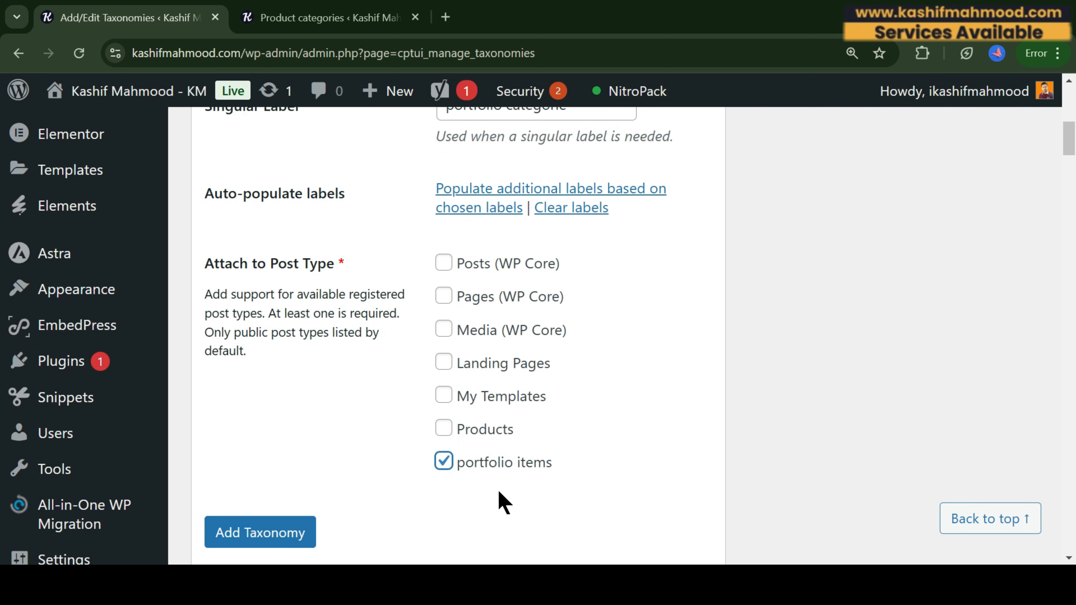
{"action": "scroll", "coordinate": [547, 471], "scroll_direction": "down", "scroll_amount": 1}
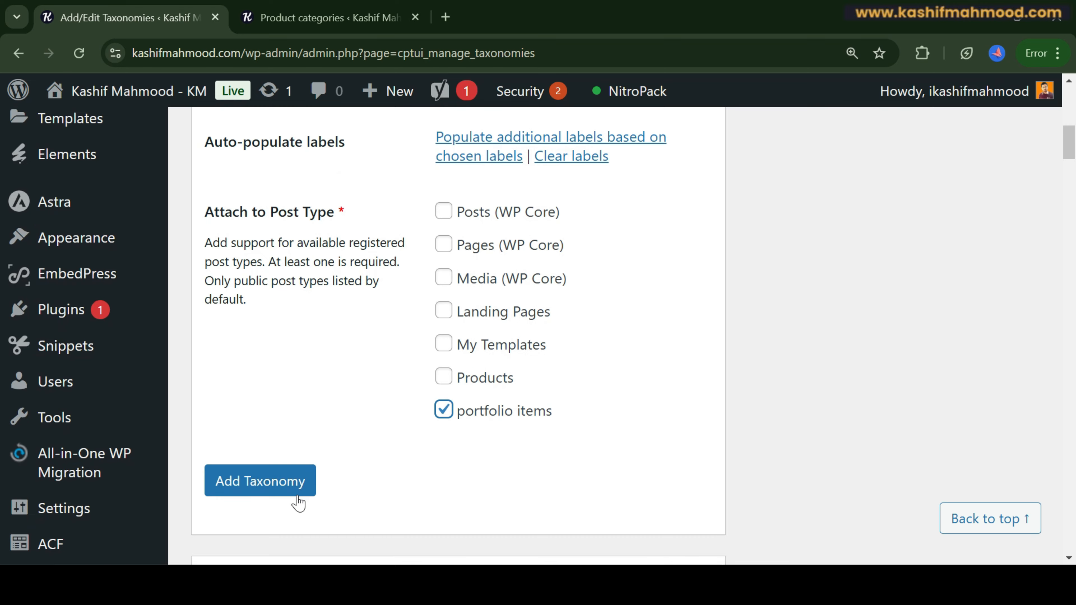
{"action": "left_click", "coordinate": [261, 487]}
Open the portfolio items post type for editing in CPT UI's Add/Edit Post Types page
{"action": "scroll", "coordinate": [604, 466], "scroll_direction": "down", "scroll_amount": 3}
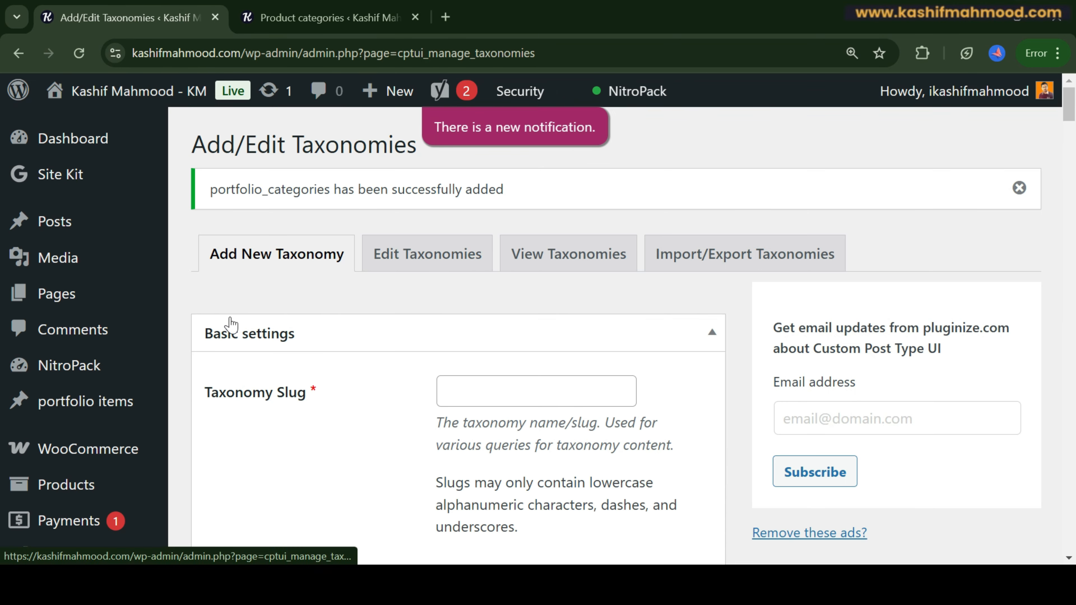
{"action": "scroll", "coordinate": [57, 412], "scroll_direction": "down", "scroll_amount": 15}
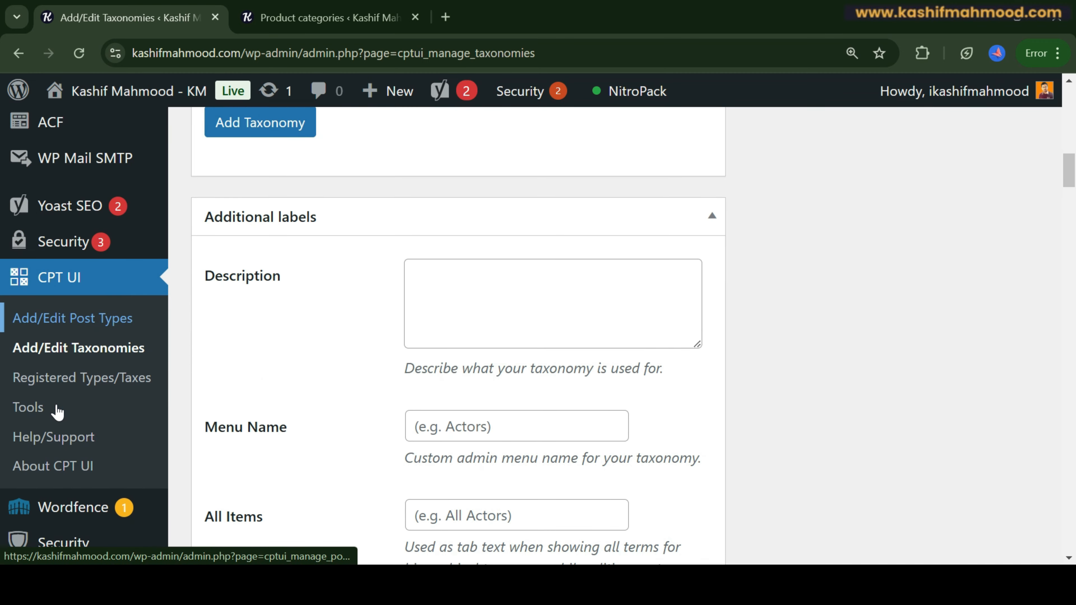
{"action": "left_click", "coordinate": [75, 309]}
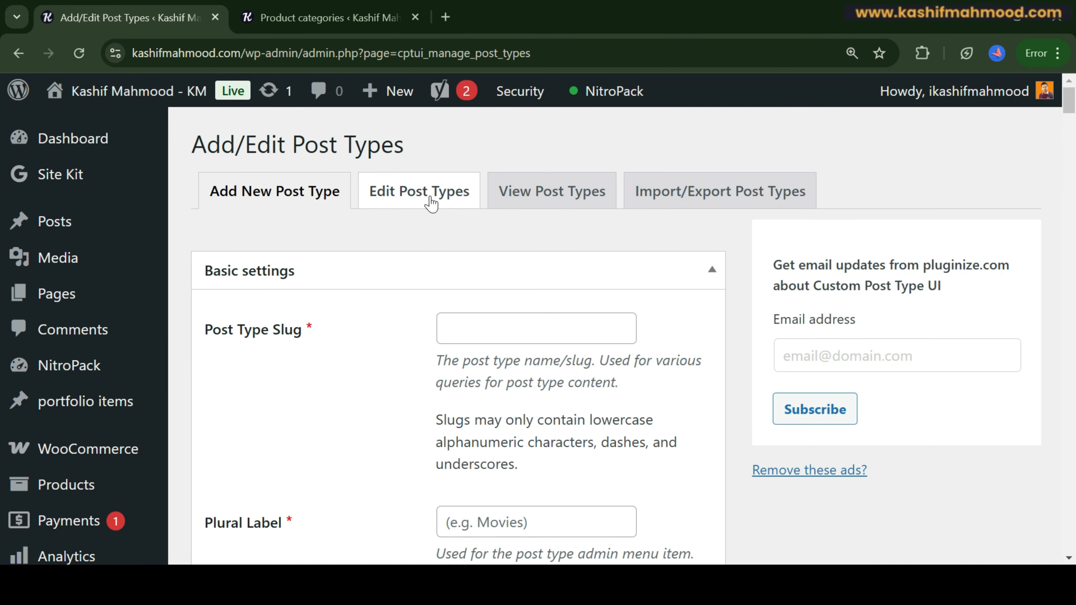
{"action": "left_click", "coordinate": [429, 194]}
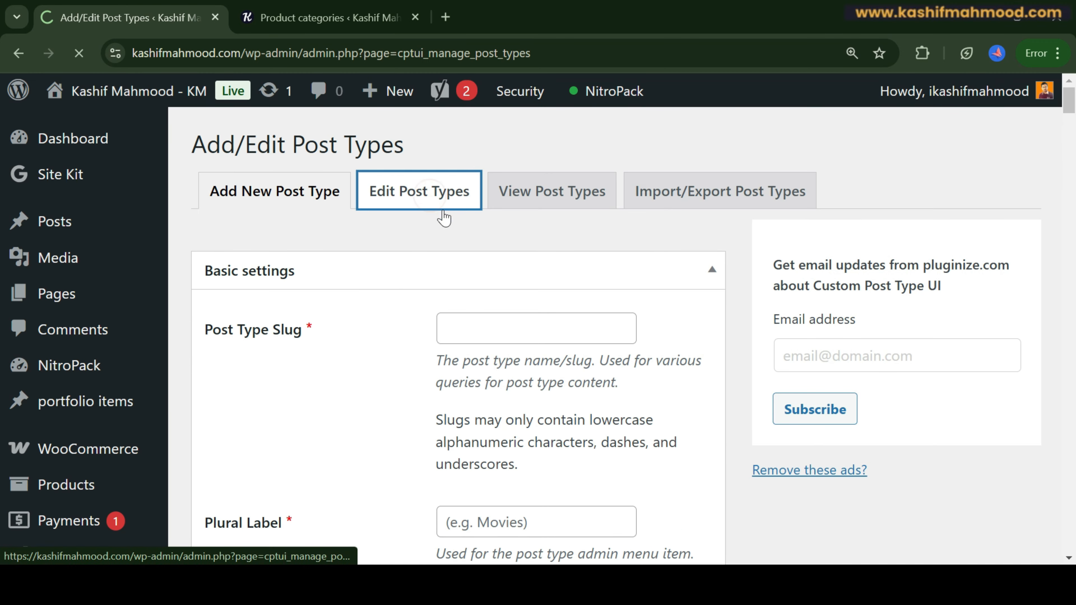
{"action": "scroll", "coordinate": [461, 241], "scroll_direction": "down", "scroll_amount": 3}
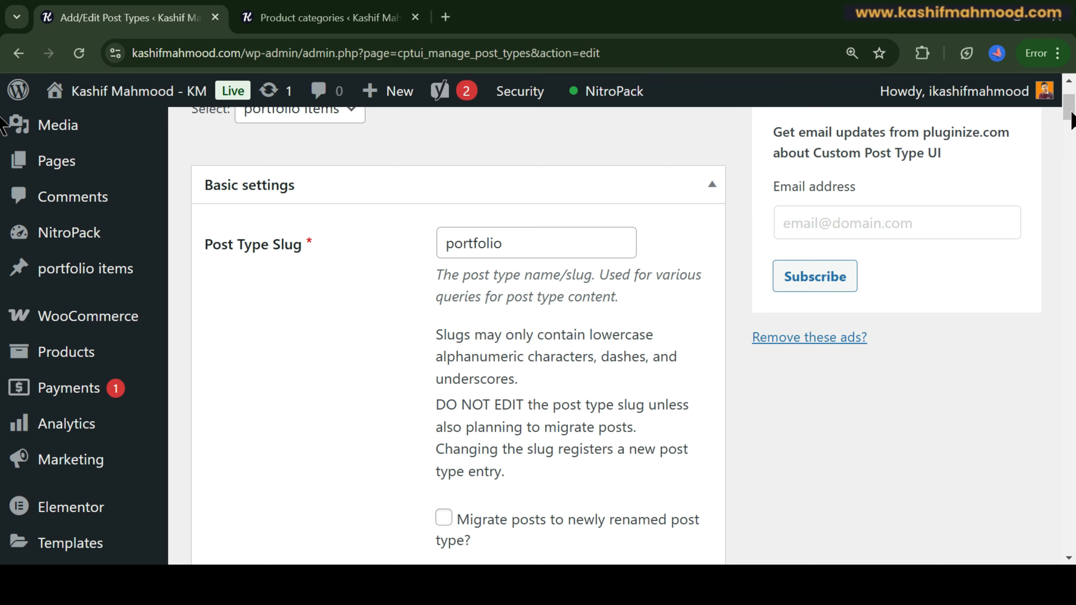
Under Taxonomies, enable portfolio categories and disable Product categories for the portfolio post type, and save the post type
{"action": "left_click_drag", "start_coordinate": [1071, 161], "coordinate": [1069, 555]}
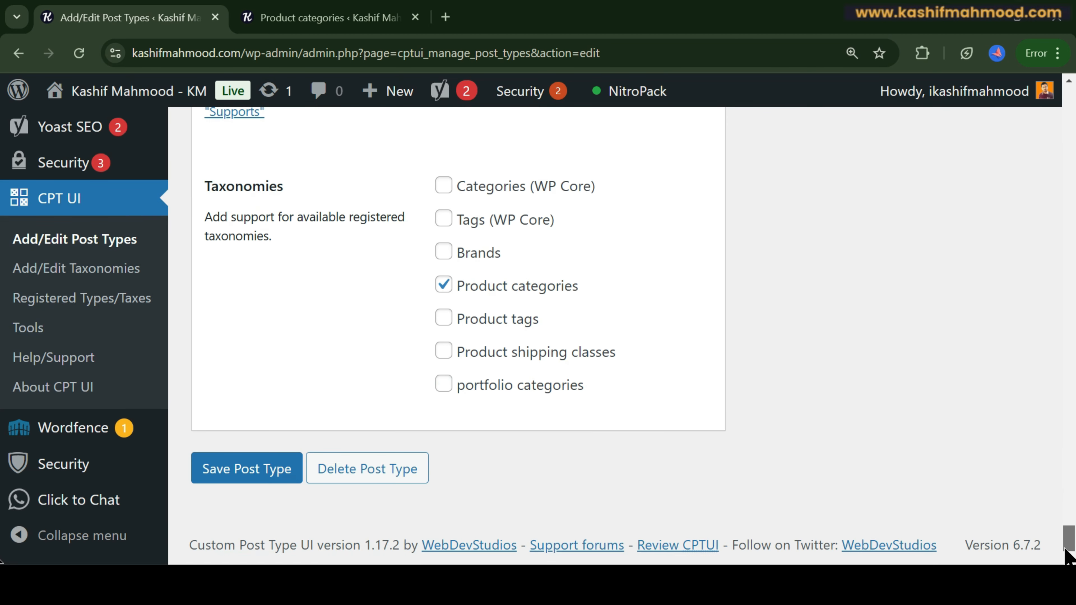
{"action": "left_click", "coordinate": [444, 387]}
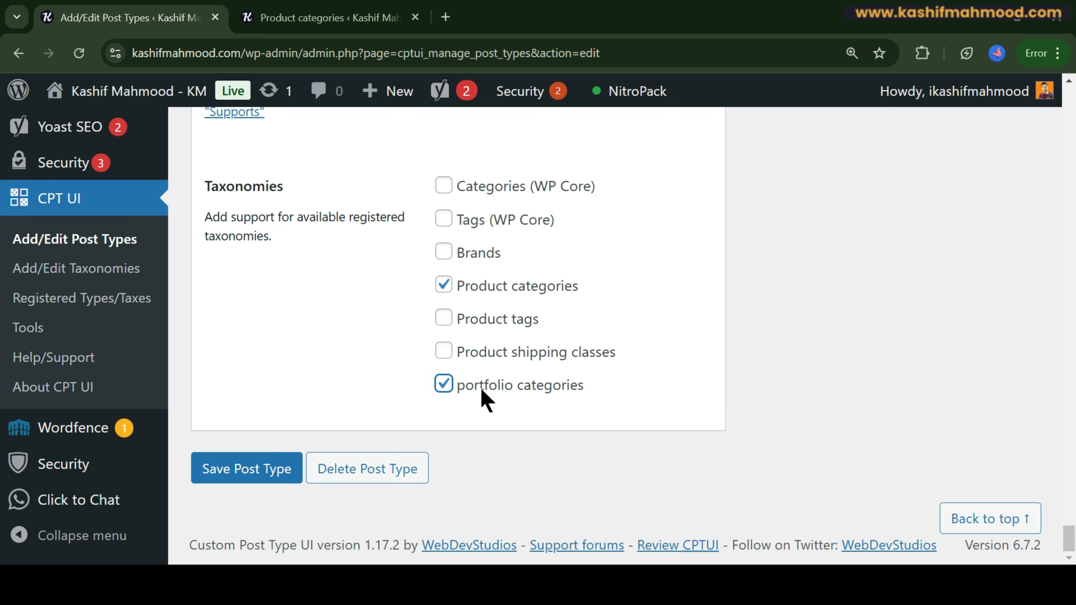
{"action": "left_click", "coordinate": [442, 286]}
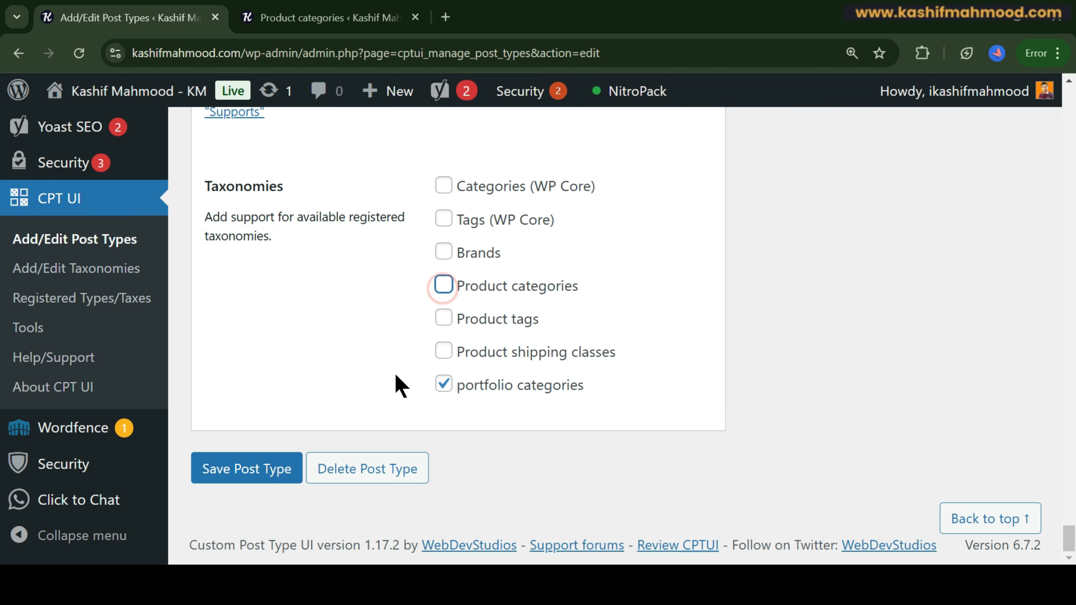
{"action": "left_click", "coordinate": [258, 469]}
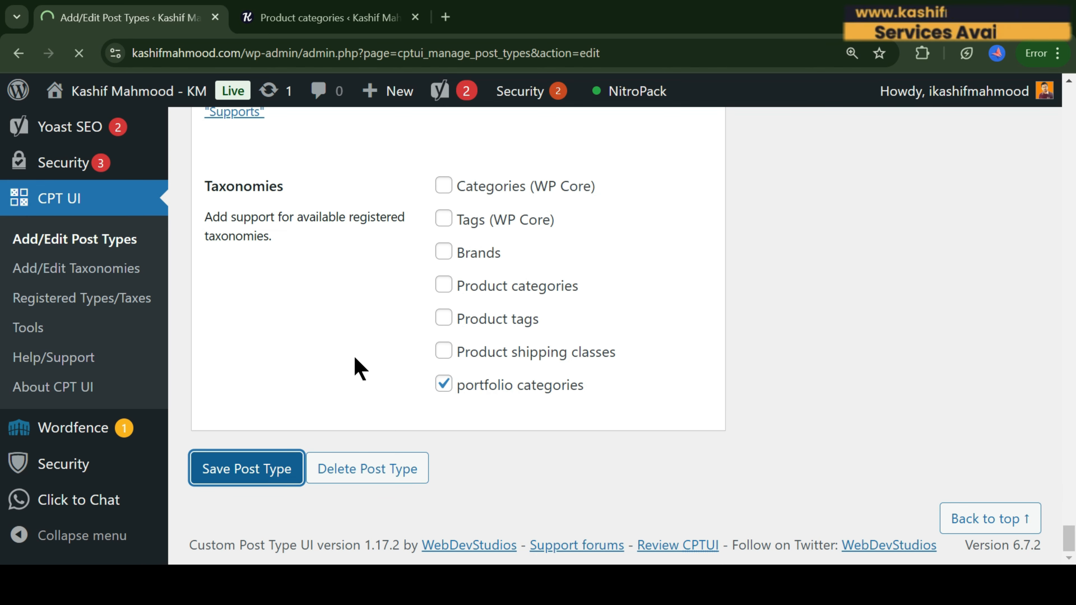
Open the portfolio categories page of portfolio items to check the new taxonomy
{"action": "scroll", "coordinate": [87, 334], "scroll_direction": "down", "scroll_amount": 2}
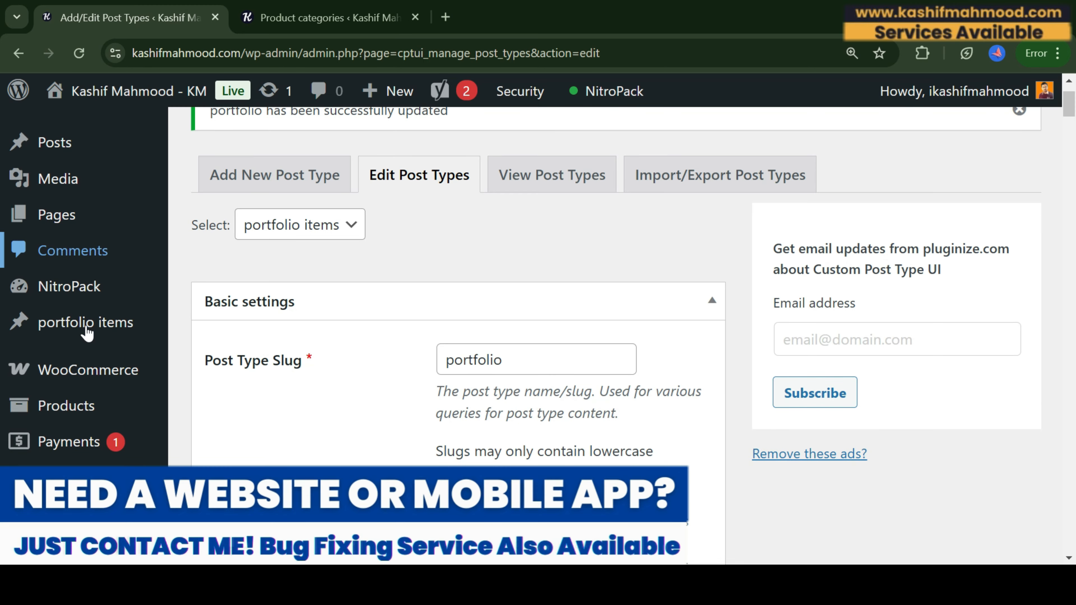
{"action": "mouse_move", "coordinate": [106, 323]}
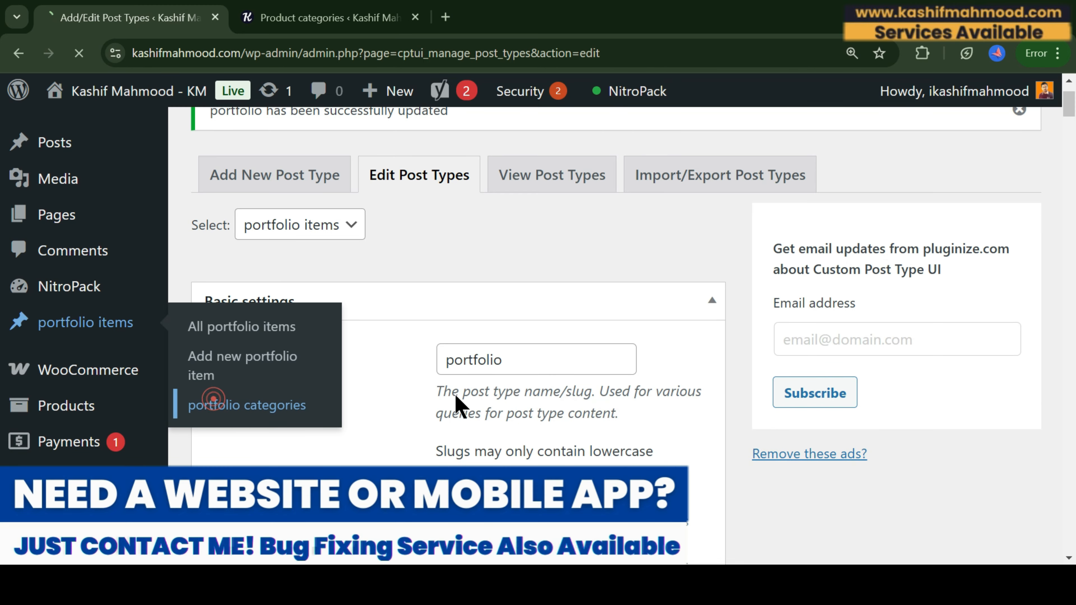
{"action": "left_click", "coordinate": [212, 404]}
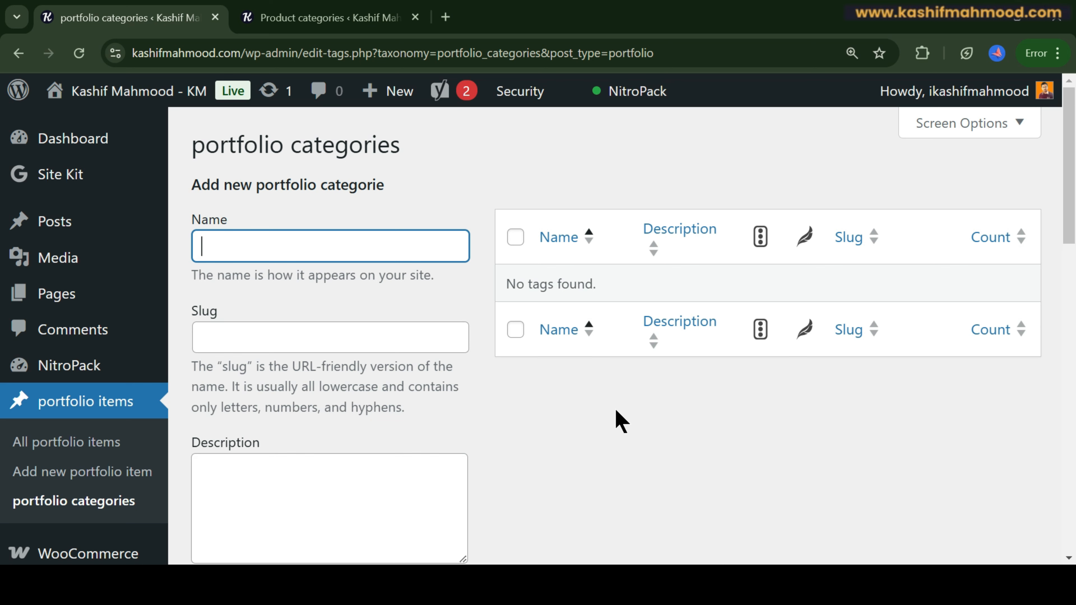
Open the Categories page of the regular Posts and review the listed categories
{"action": "left_click", "coordinate": [35, 227]}
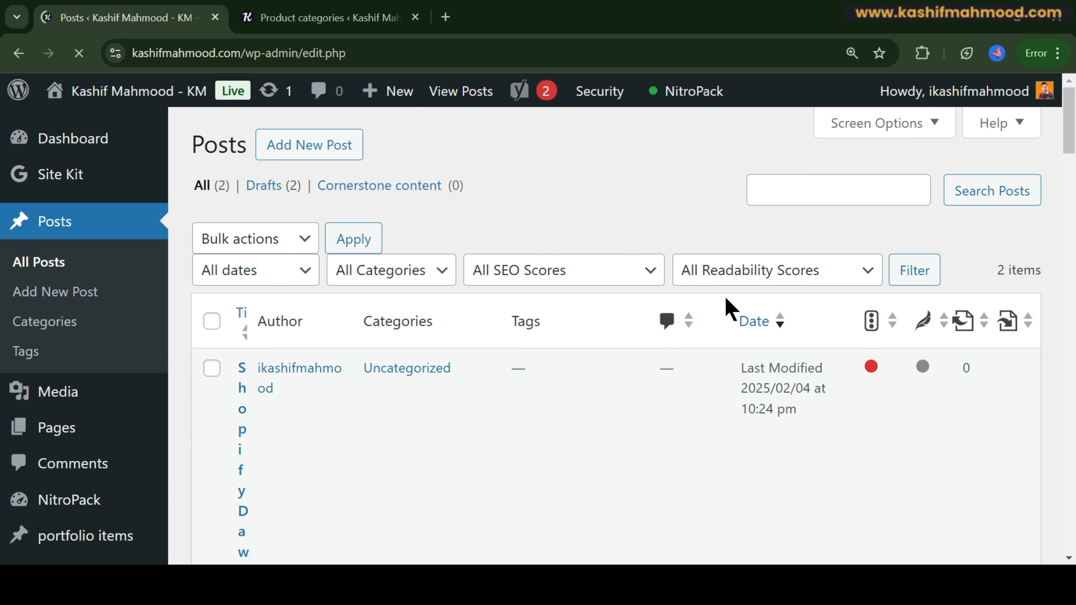
{"action": "left_click", "coordinate": [51, 326]}
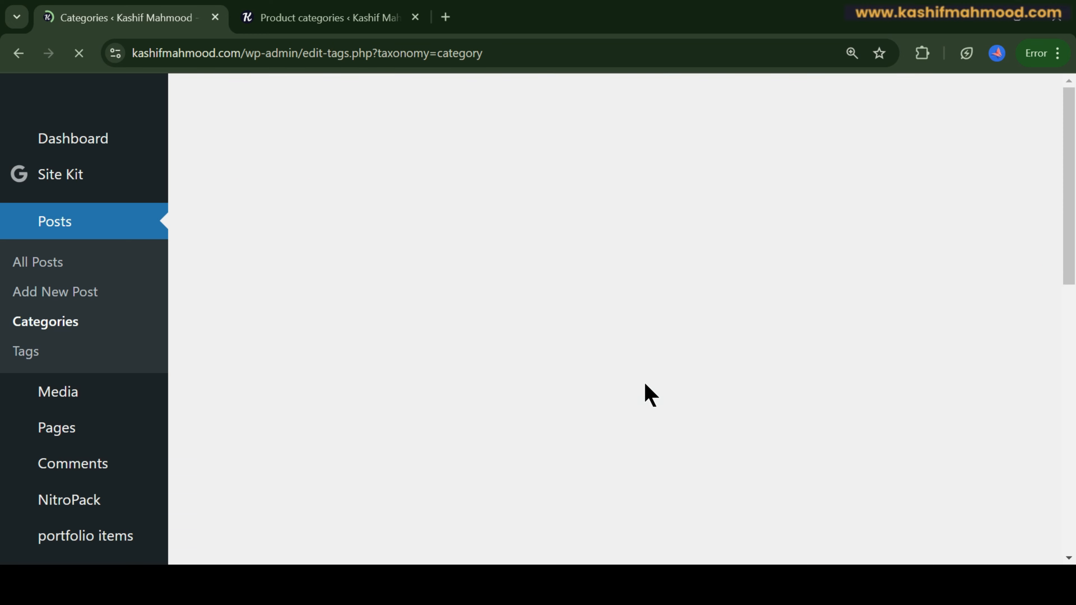
{"action": "scroll", "coordinate": [711, 354], "scroll_direction": "down", "scroll_amount": 3}
{"action": "scroll", "coordinate": [749, 403], "scroll_direction": "down", "scroll_amount": 2}
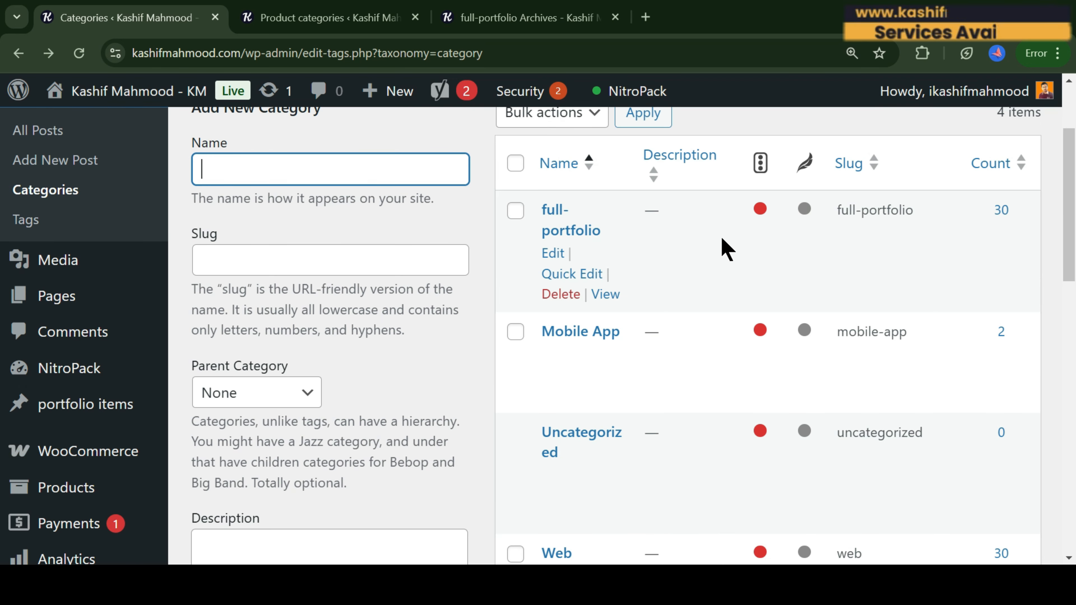
{"action": "scroll", "coordinate": [722, 239], "scroll_direction": "up", "scroll_amount": 3}
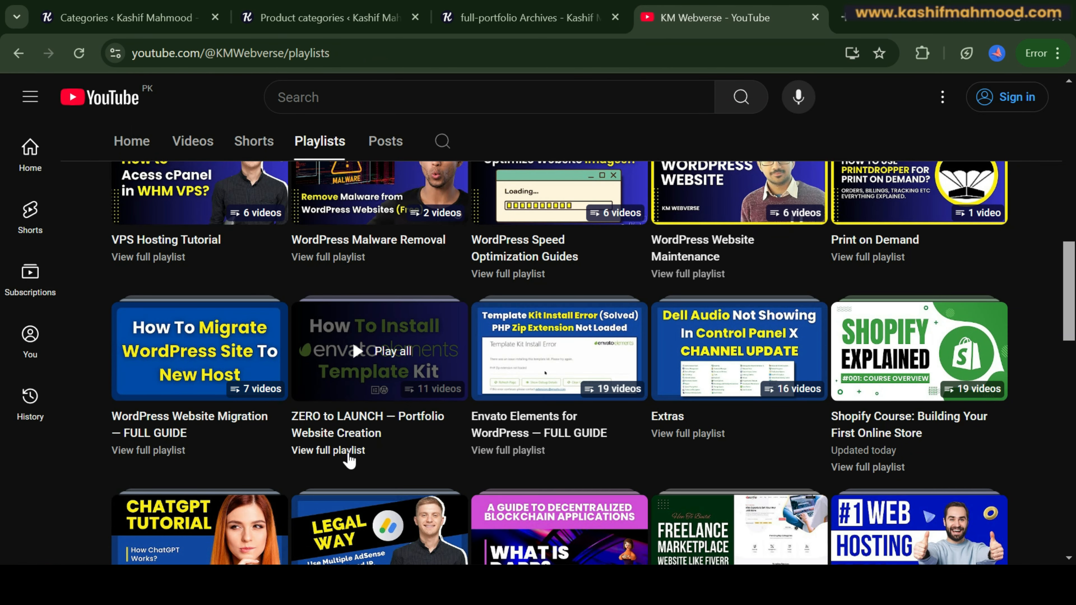
On YouTube, open the full ZERO to LAUNCH — Portfolio Website Creation playlist and look through its videos
{"action": "left_click", "coordinate": [347, 455]}
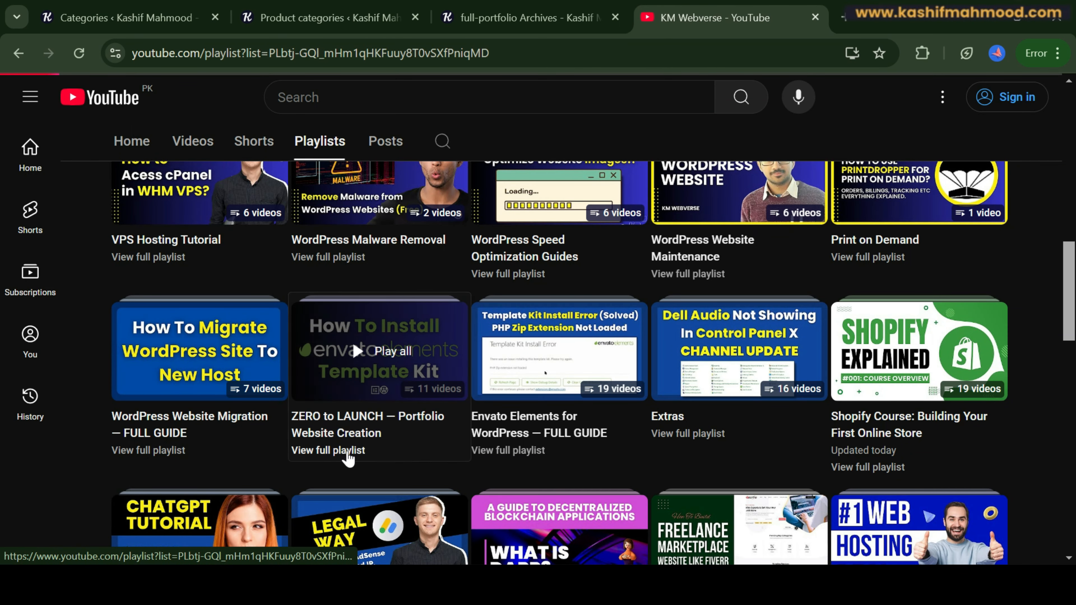
{"action": "scroll", "coordinate": [768, 411], "scroll_direction": "down", "scroll_amount": 2}
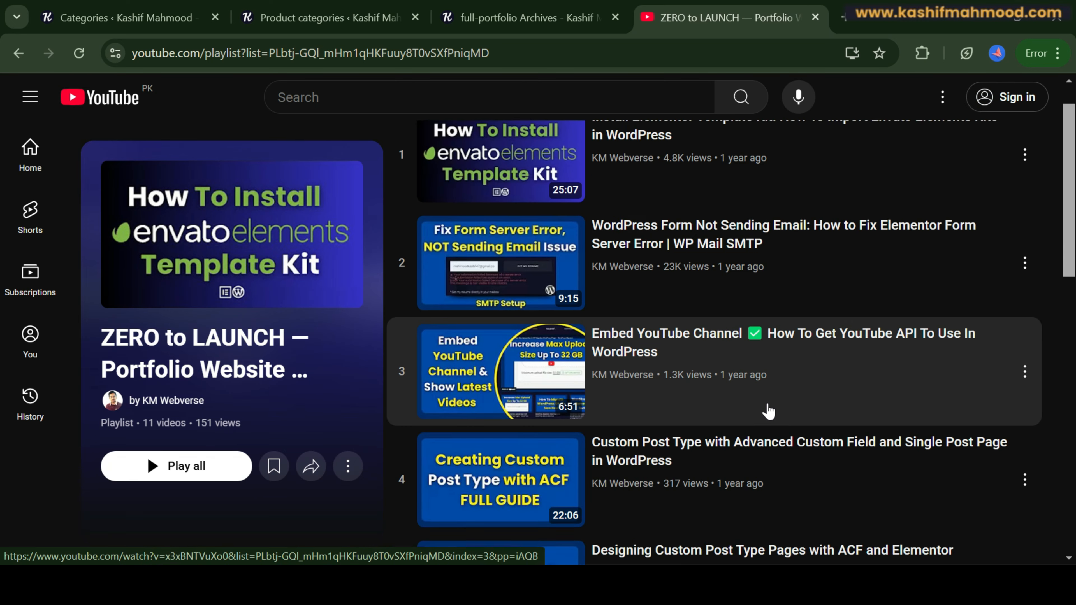
{"action": "scroll", "coordinate": [769, 411], "scroll_direction": "down", "scroll_amount": 5}
{"action": "scroll", "coordinate": [564, 388], "scroll_direction": "down", "scroll_amount": 2}
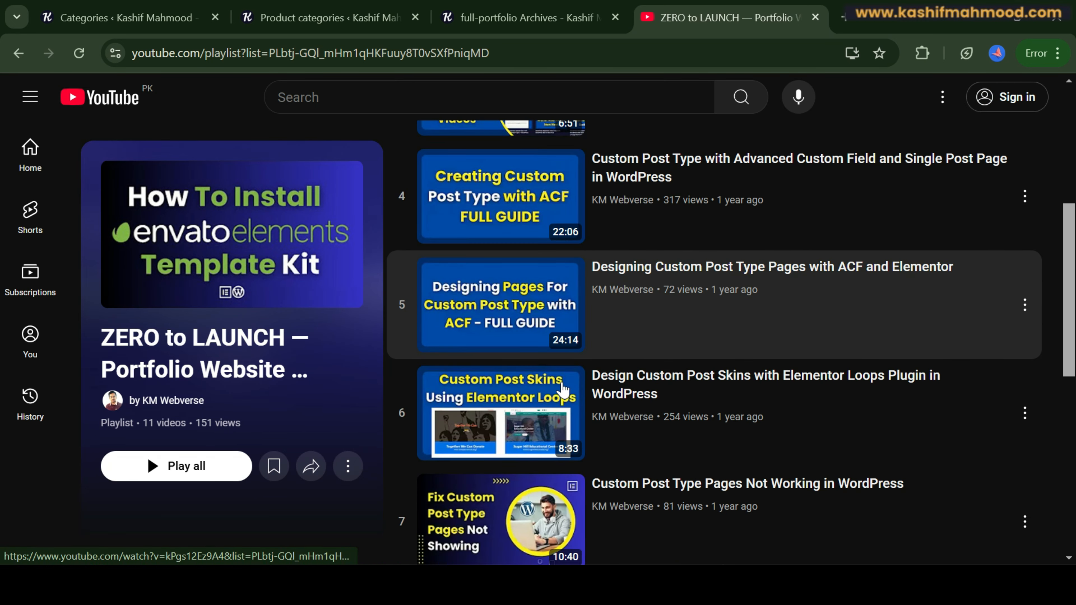
{"action": "scroll", "coordinate": [563, 387], "scroll_direction": "down", "scroll_amount": 7}
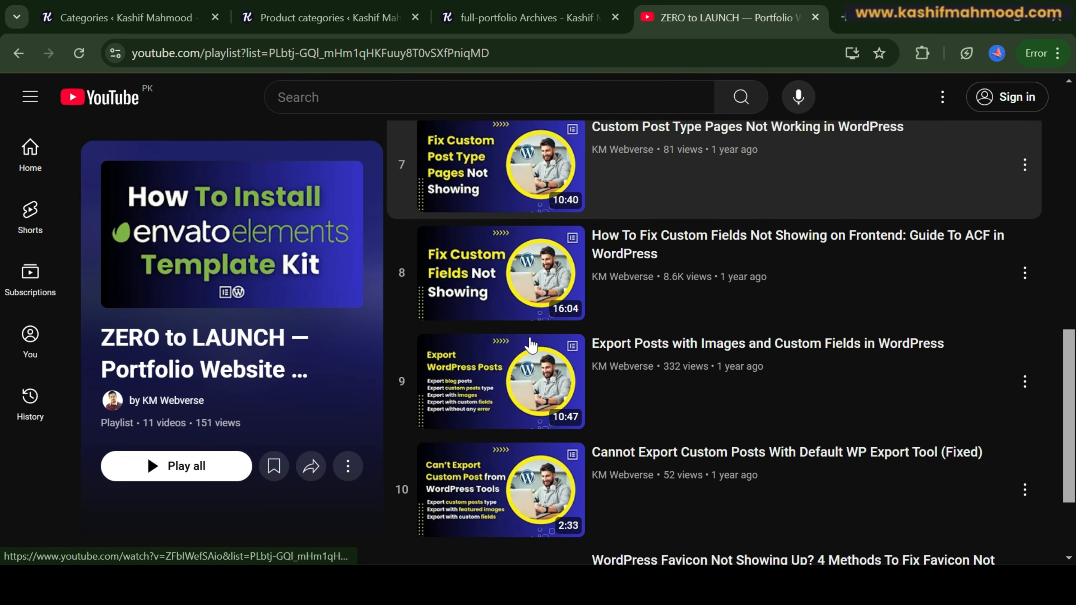
{"action": "scroll", "coordinate": [531, 346], "scroll_direction": "down", "scroll_amount": 3}
{"action": "scroll", "coordinate": [531, 346], "scroll_direction": "up", "scroll_amount": 3}
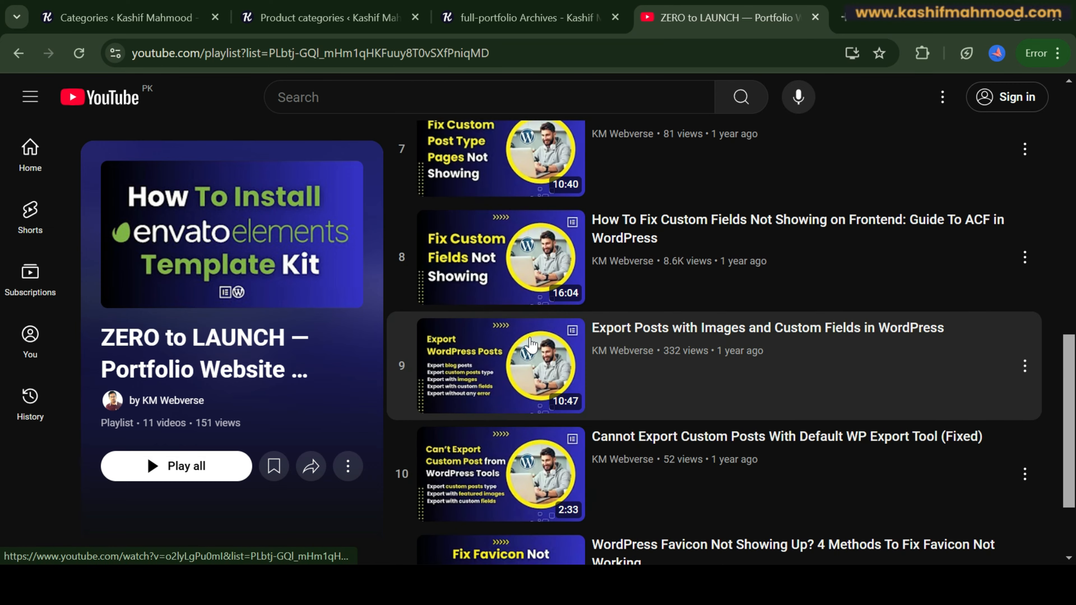
{"action": "scroll", "coordinate": [532, 345], "scroll_direction": "up", "scroll_amount": 12}
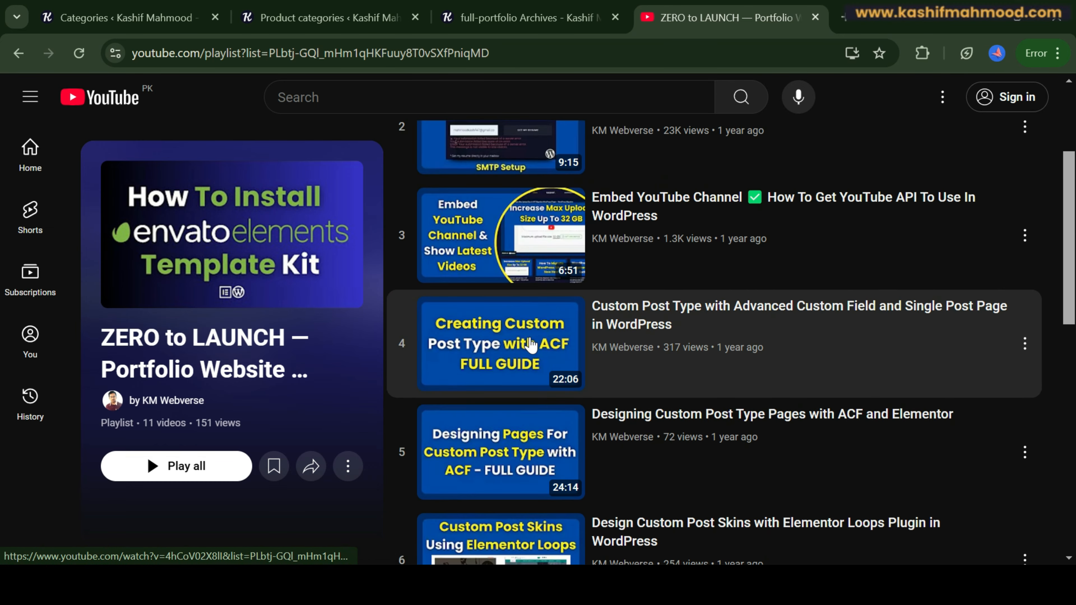
{"action": "scroll", "coordinate": [530, 344], "scroll_direction": "up", "scroll_amount": 3}
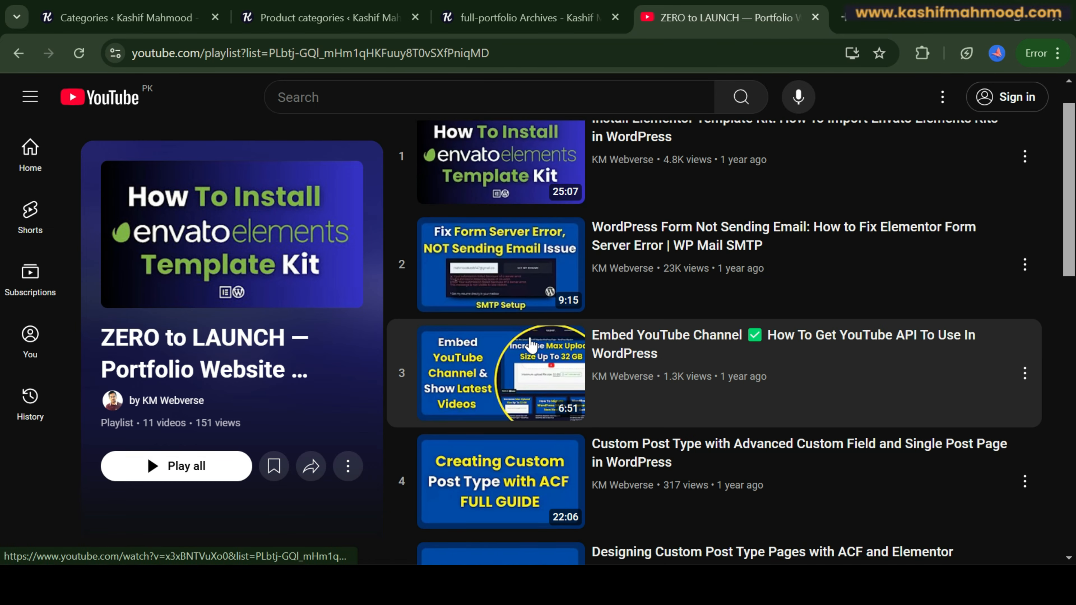